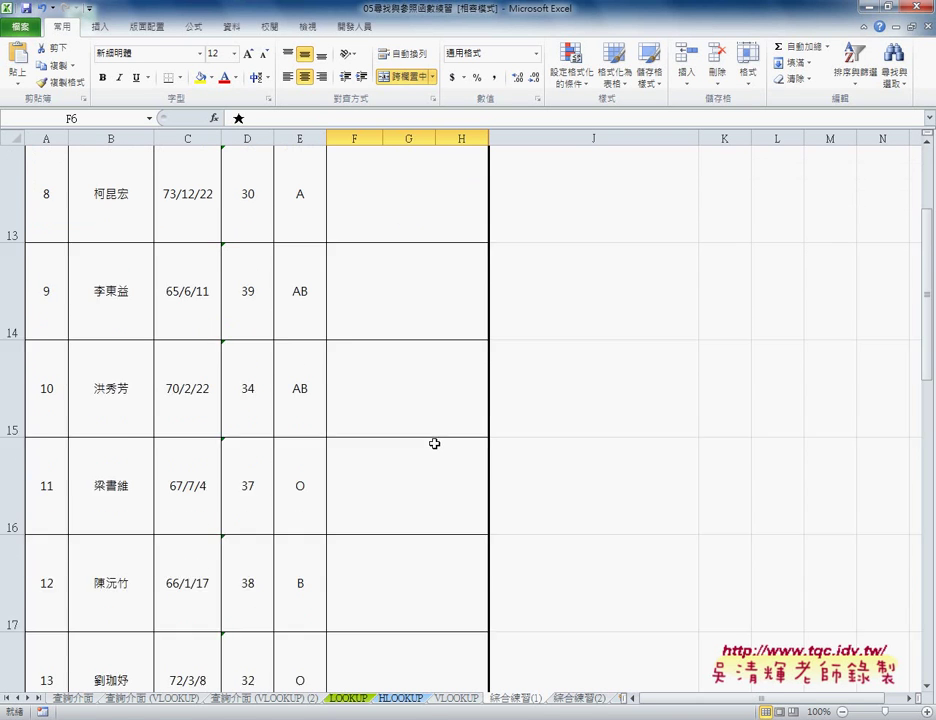
scroll(435, 442, down, 4)
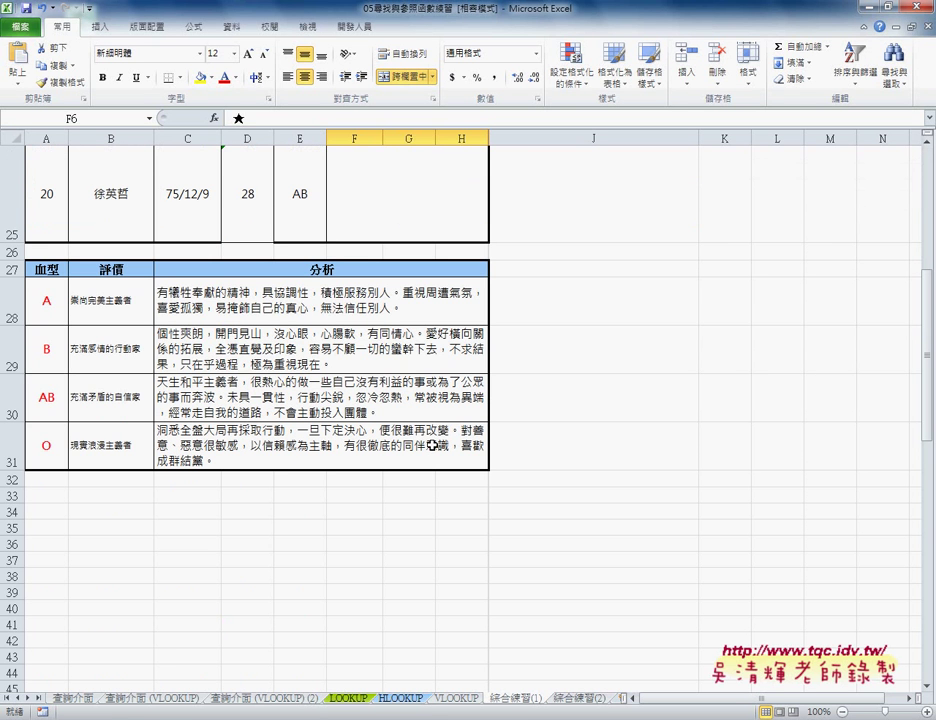
Step: Select the blood-type analysis table rows 28–31 and review the workbook's defined names
click(86, 300)
mouse_move(46, 302)
mouse_down()
mouse_move(272, 406)
mouse_move(389, 432)
mouse_up()
scroll(389, 432, up, 4)
scroll(390, 433, up, 4)
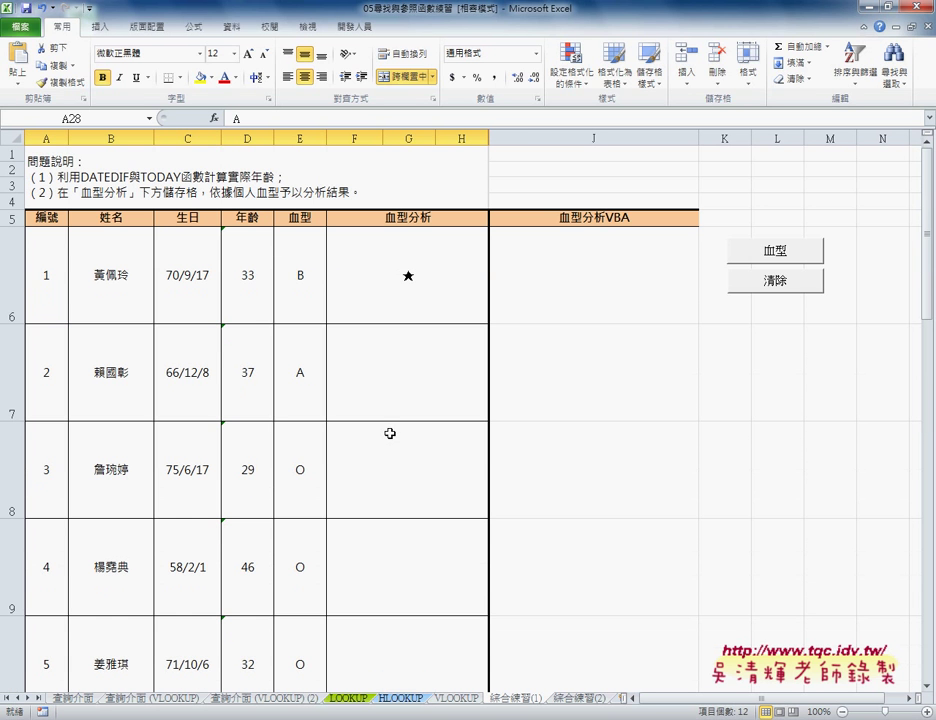
click(193, 27)
click(383, 62)
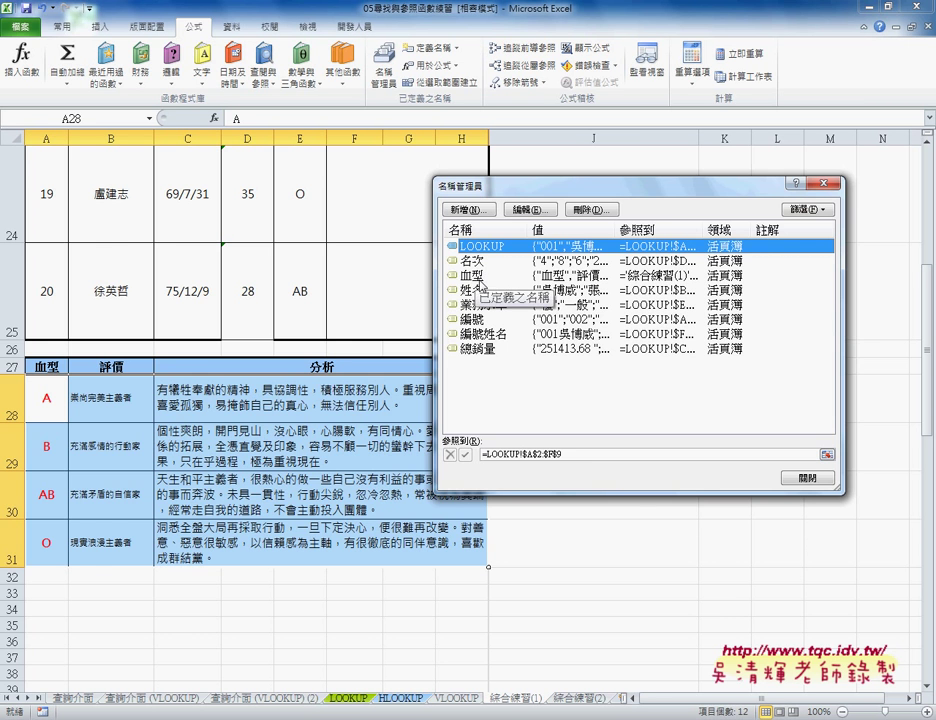
key(Escape)
scroll(576, 232, up, 7)
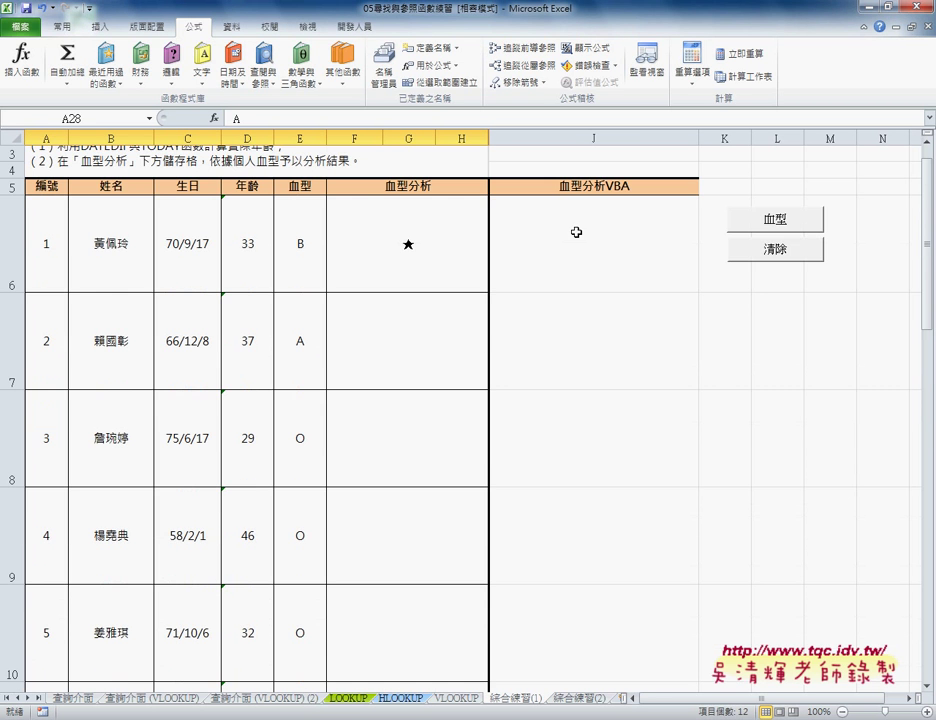
Step: Cut the plain ★ in F6 and rebuild it as the formula start ="★"&
click(427, 246)
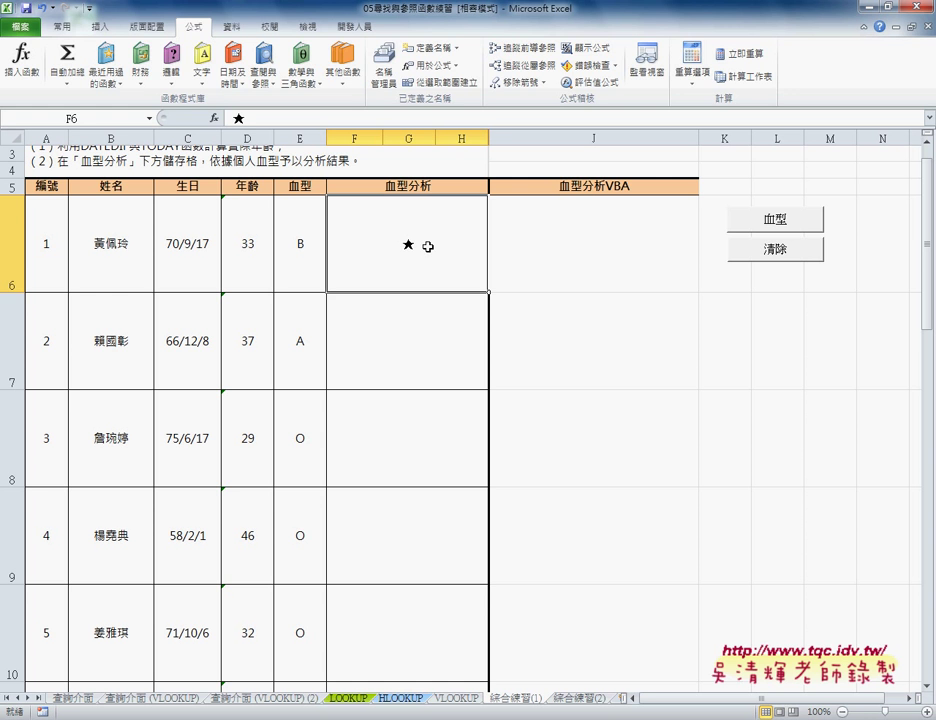
double_click(407, 244)
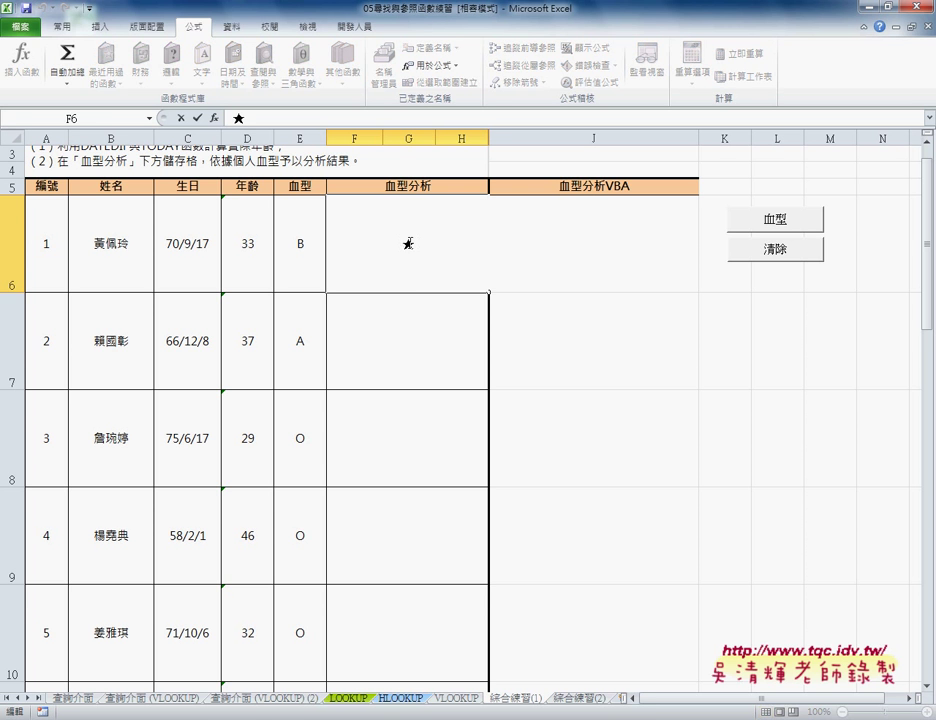
key(shift+Home)
key(ctrl+c)
right_click(408, 244)
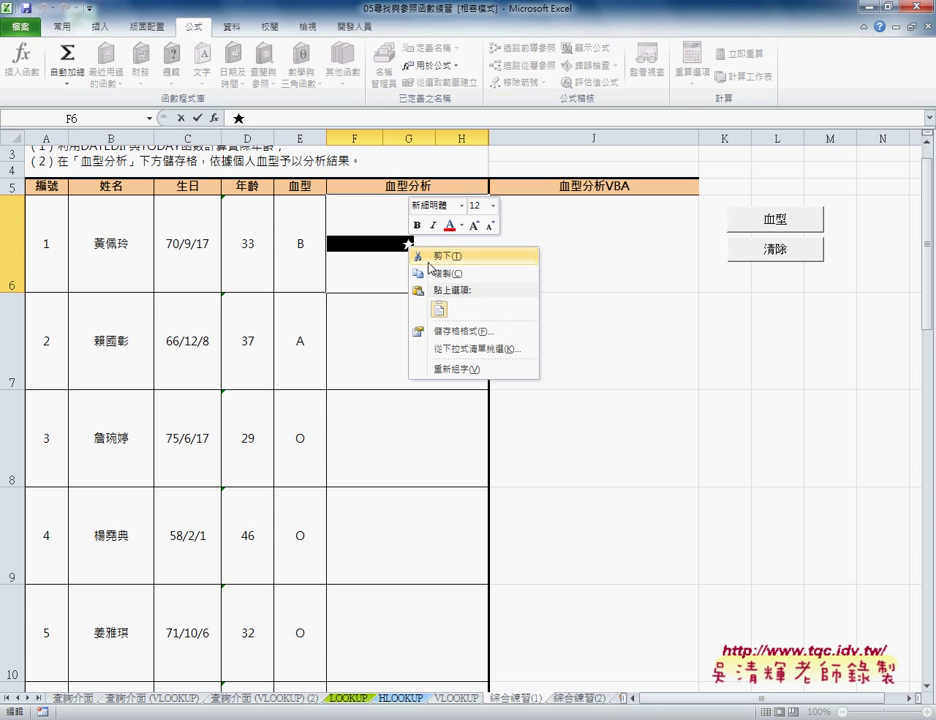
click(440, 256)
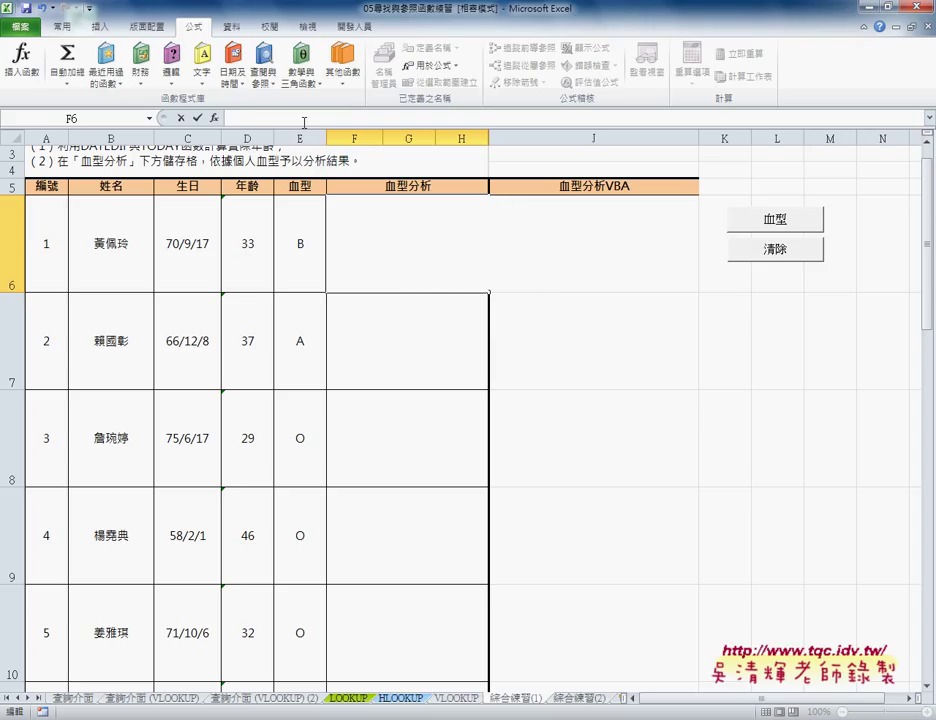
text(=")
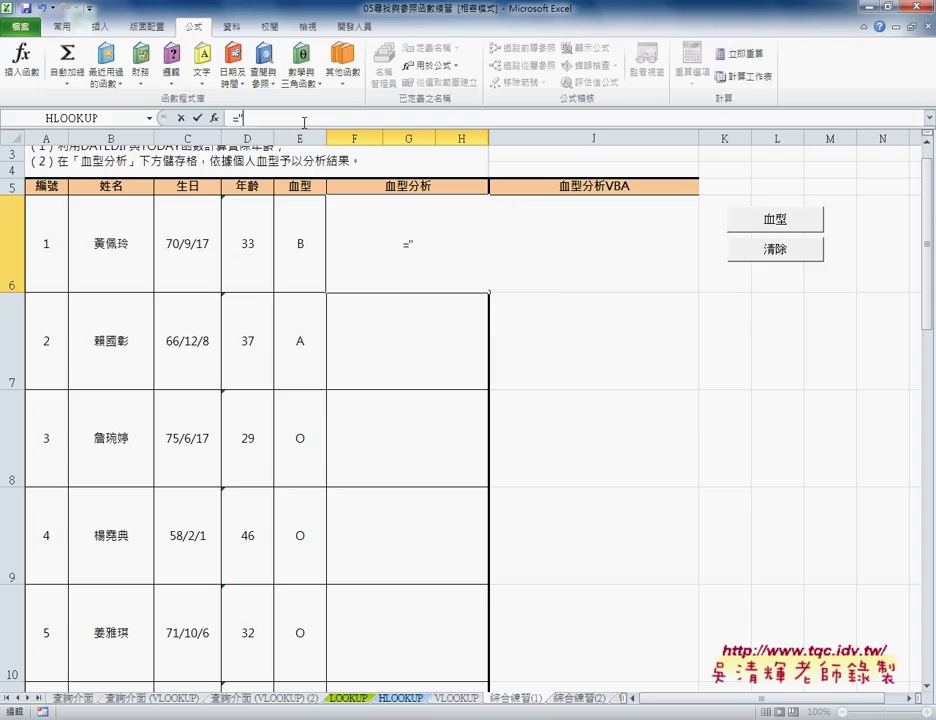
key(ctrl+v)
text(")
text(&)
click(149, 119)
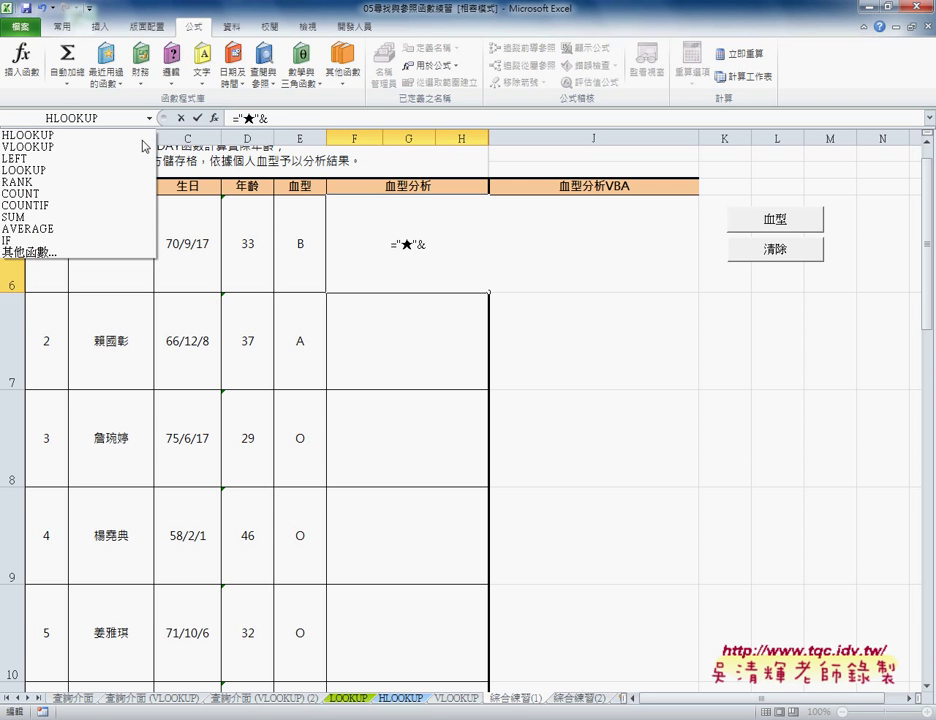
Step: Complete F6 as ="★"&VLOOKUP(E6,血型,2,0), showing ★充滿感情的行動家 for blood type B
click(72, 147)
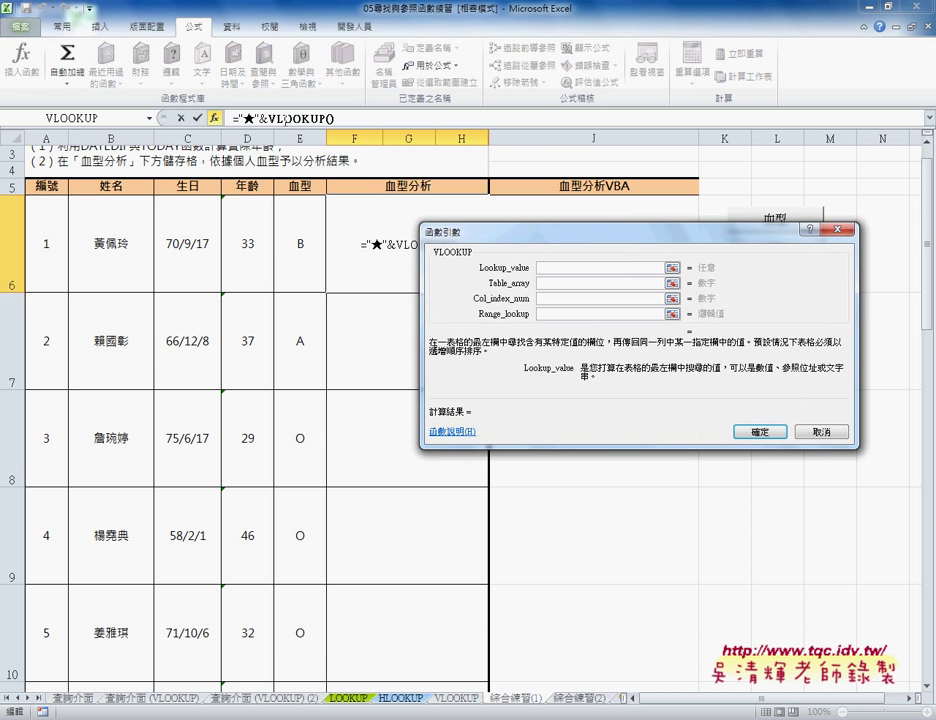
click(302, 250)
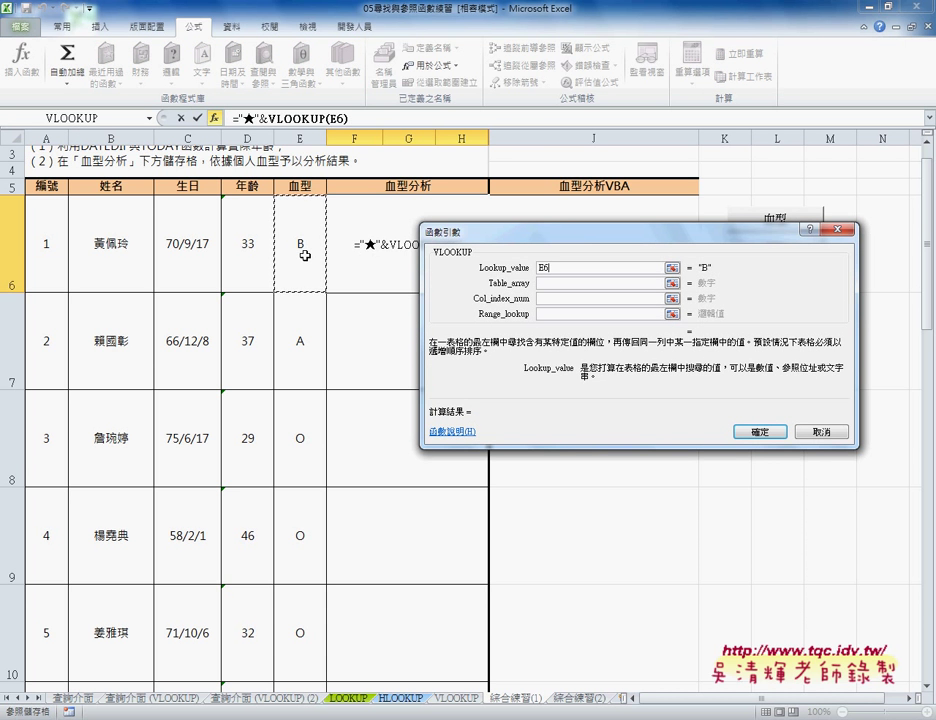
click(563, 283)
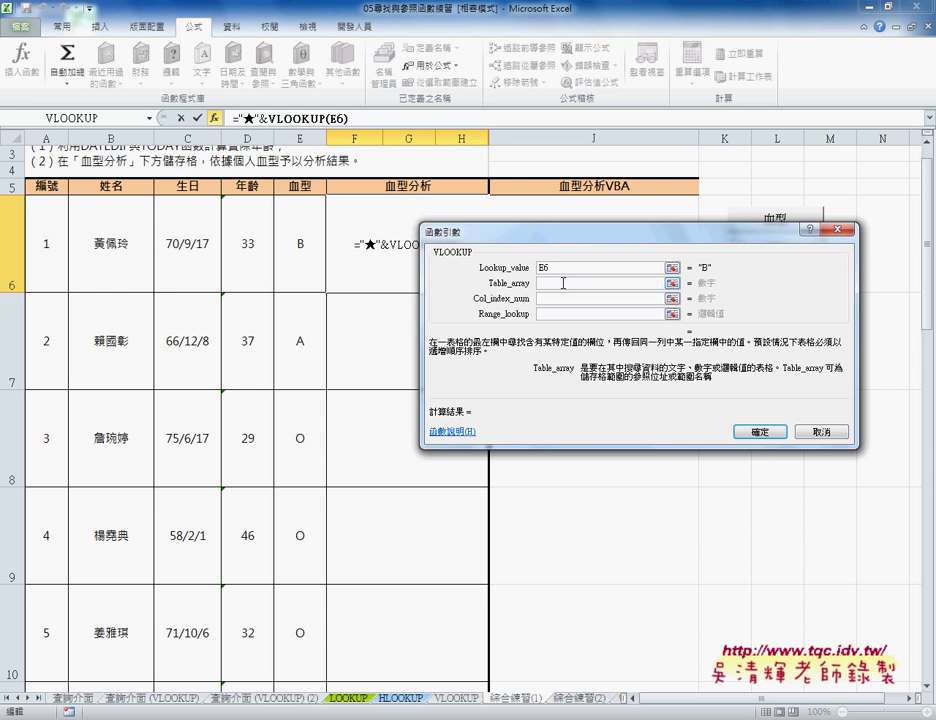
key(F3)
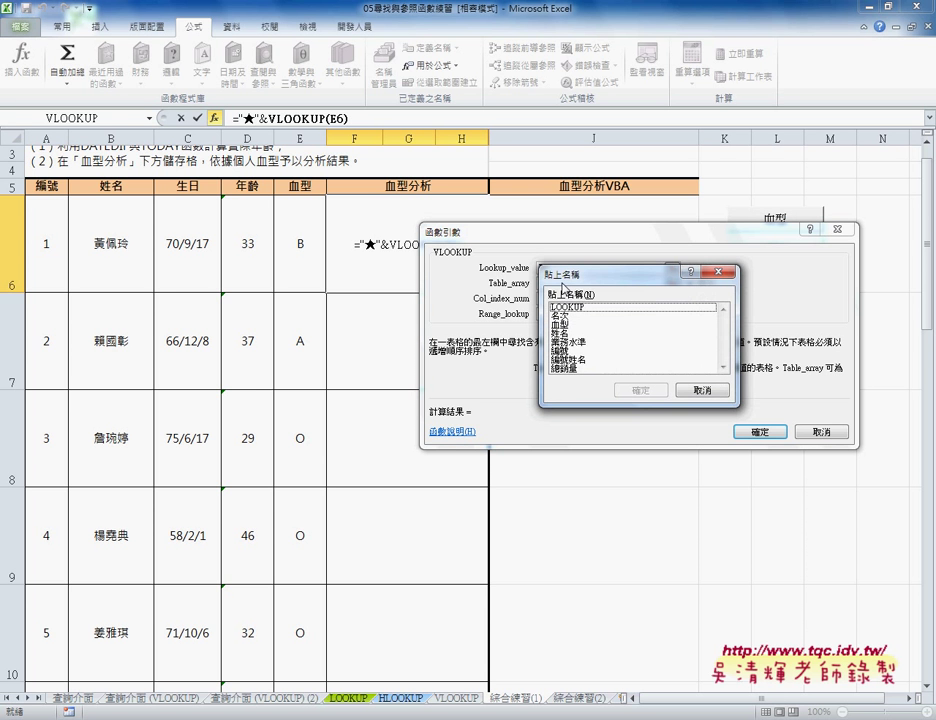
click(558, 324)
click(645, 390)
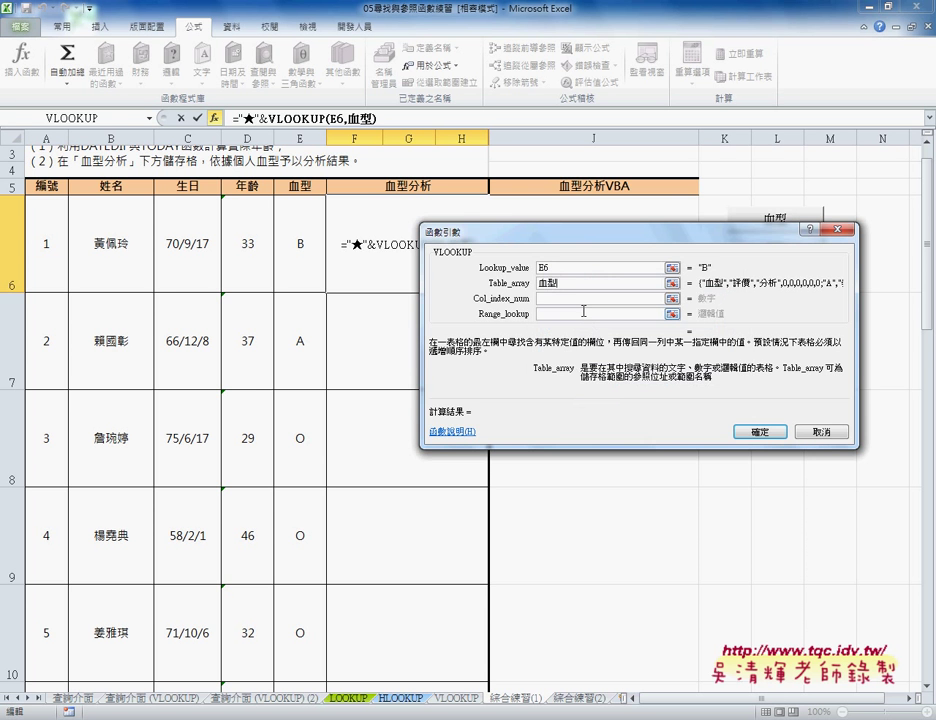
click(576, 298)
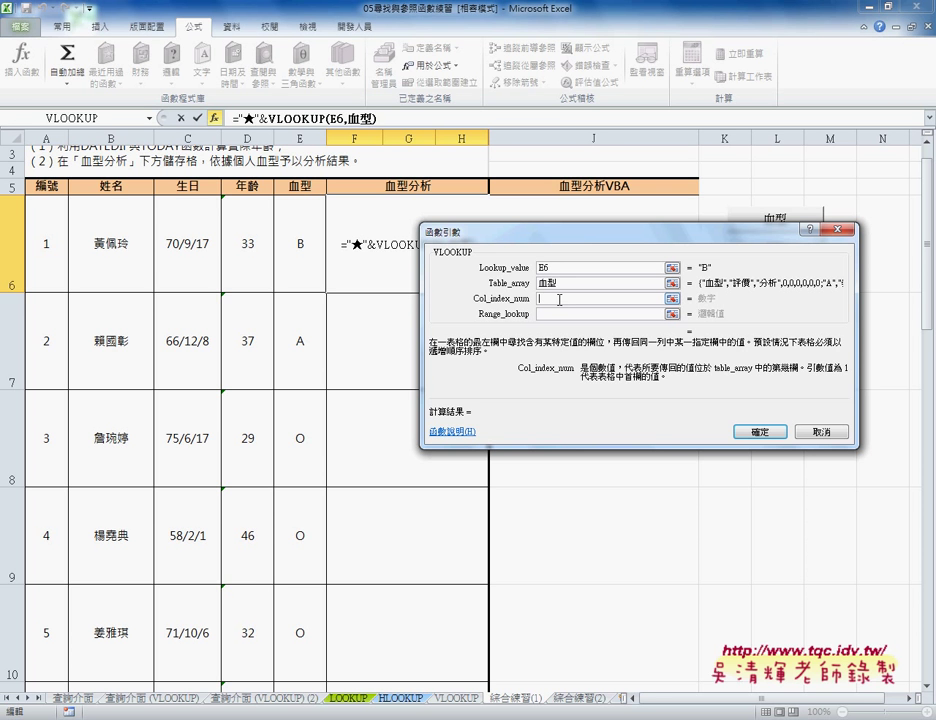
text(2)
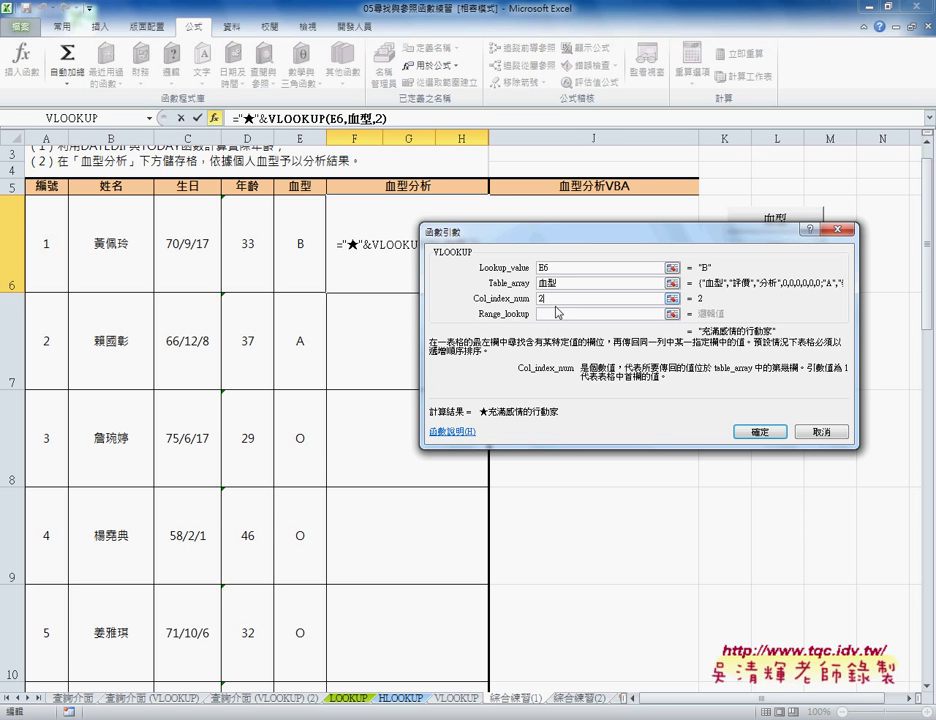
click(556, 316)
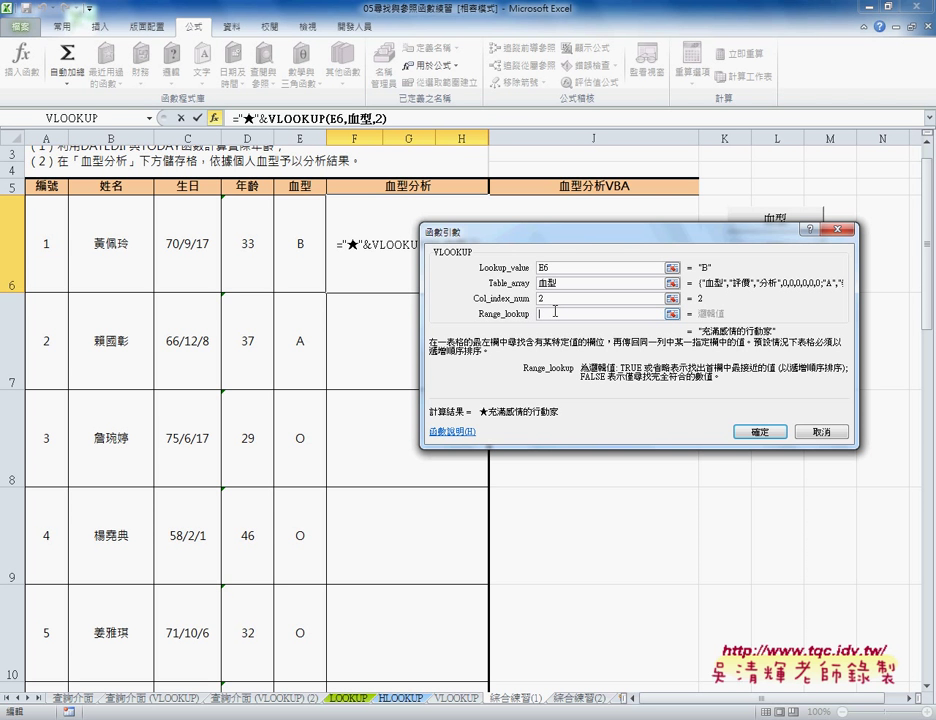
text(0)
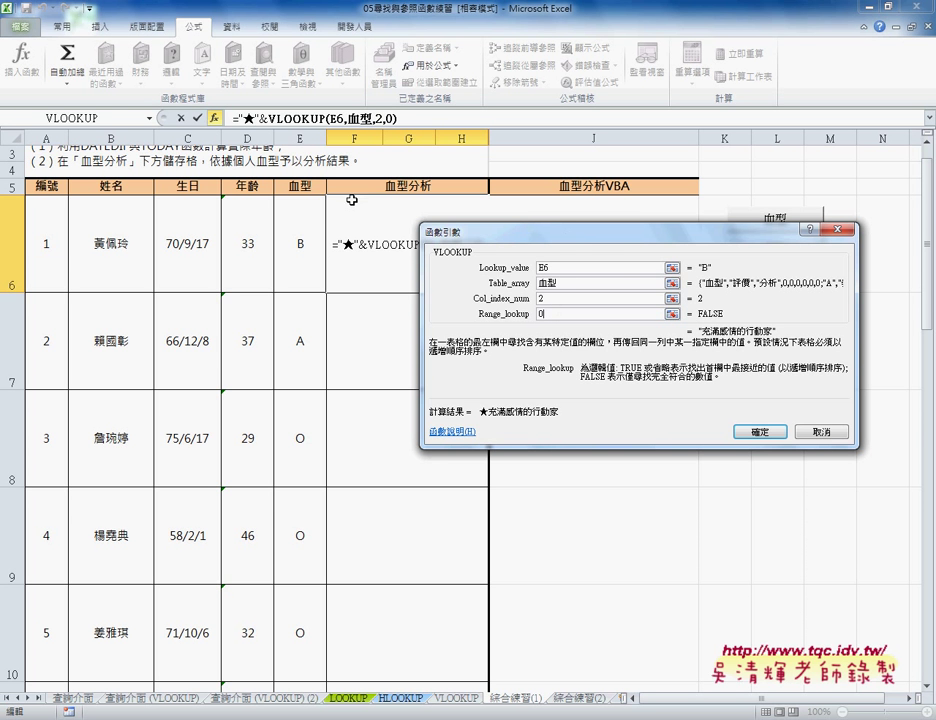
click(760, 431)
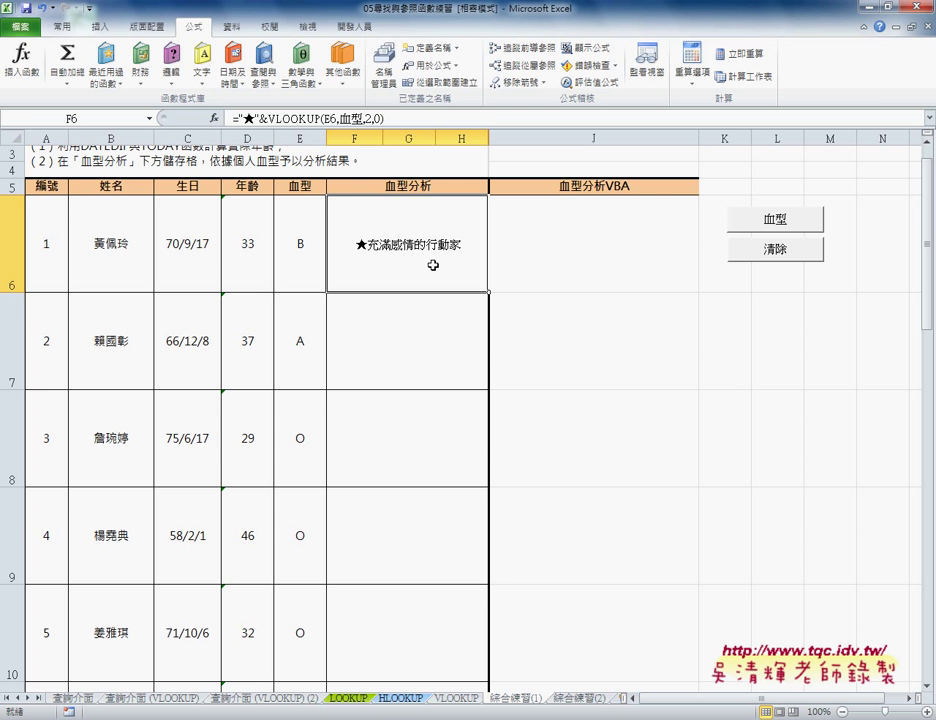
Step: Append &"★"&VLOOKUP(E6,血型,3,0) to F6's formula by copying the lookup and changing 2 to 3
scroll(433, 265, down, 2)
scroll(430, 265, down, 2)
scroll(430, 265, down, 3)
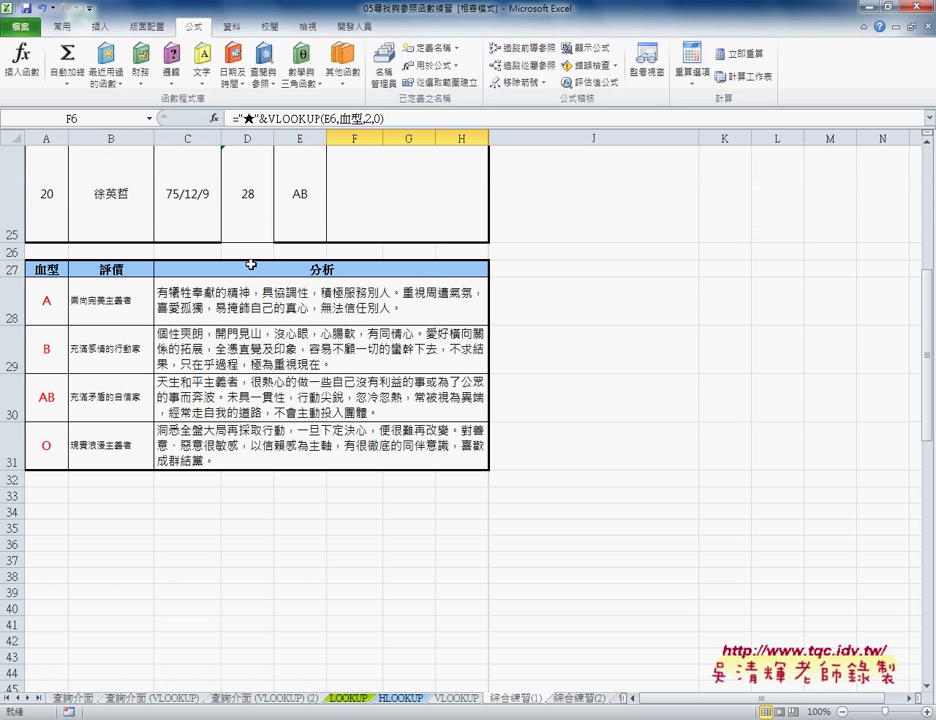
scroll(324, 313, up, 4)
scroll(361, 307, up, 4)
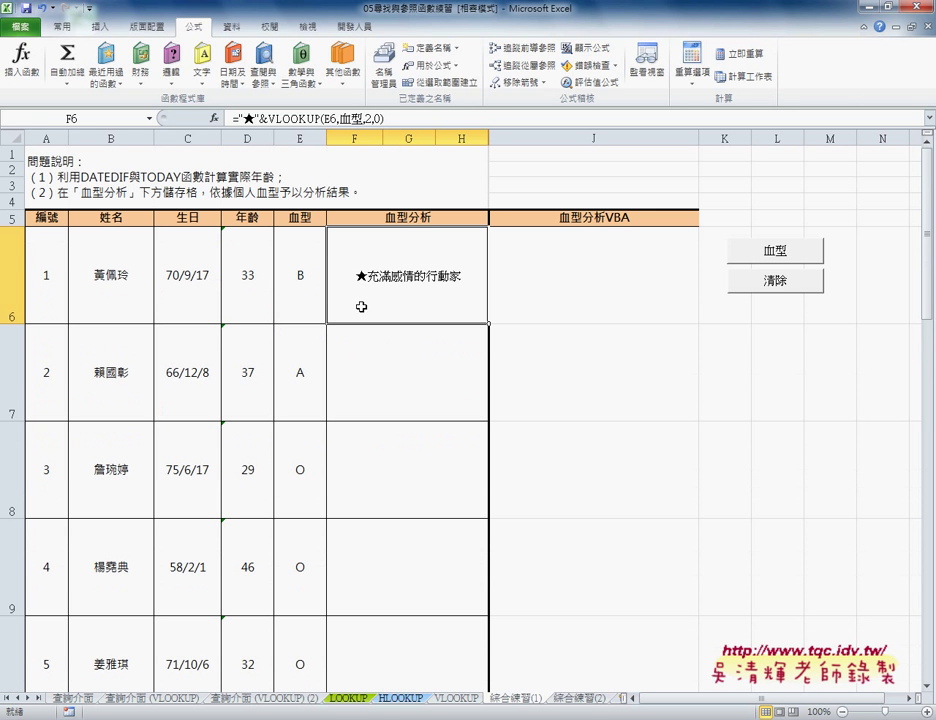
click(403, 118)
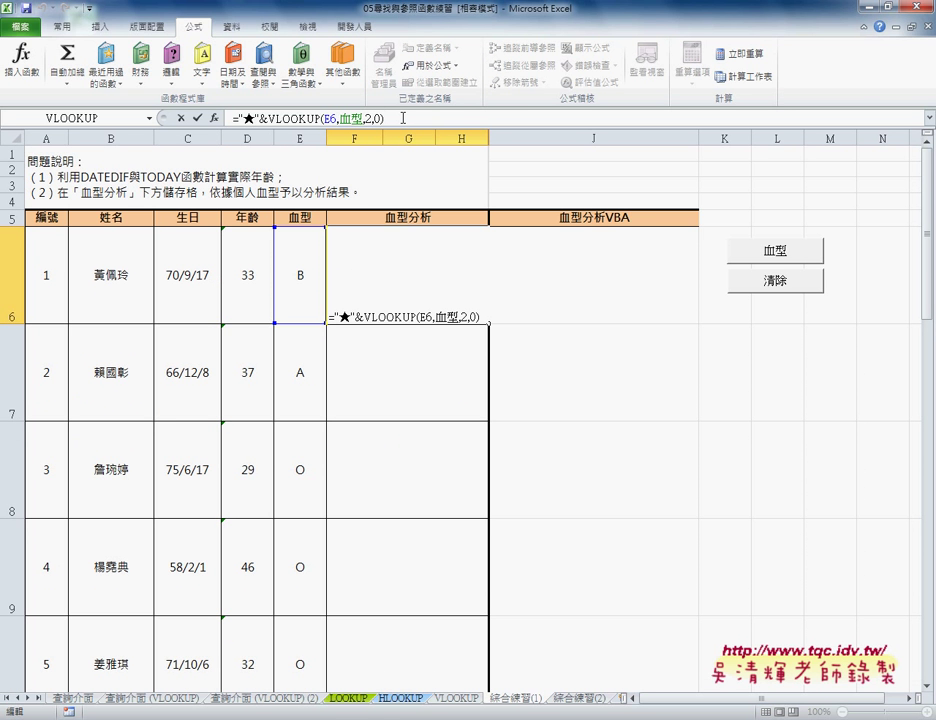
drag(403, 118, 237, 119)
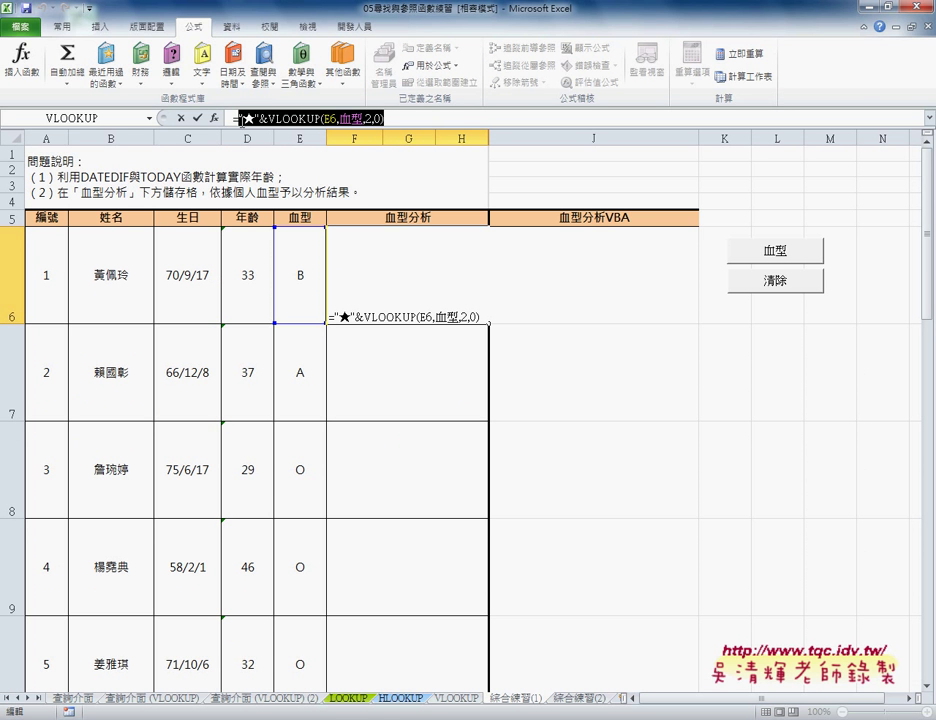
click(410, 119)
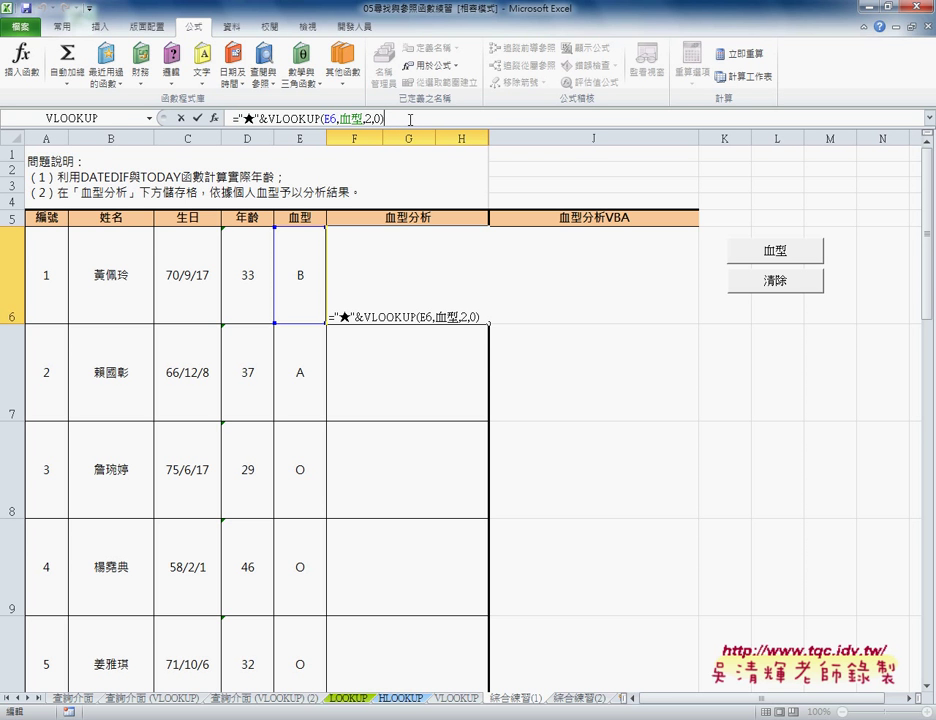
text(&)
key(ctrl+v)
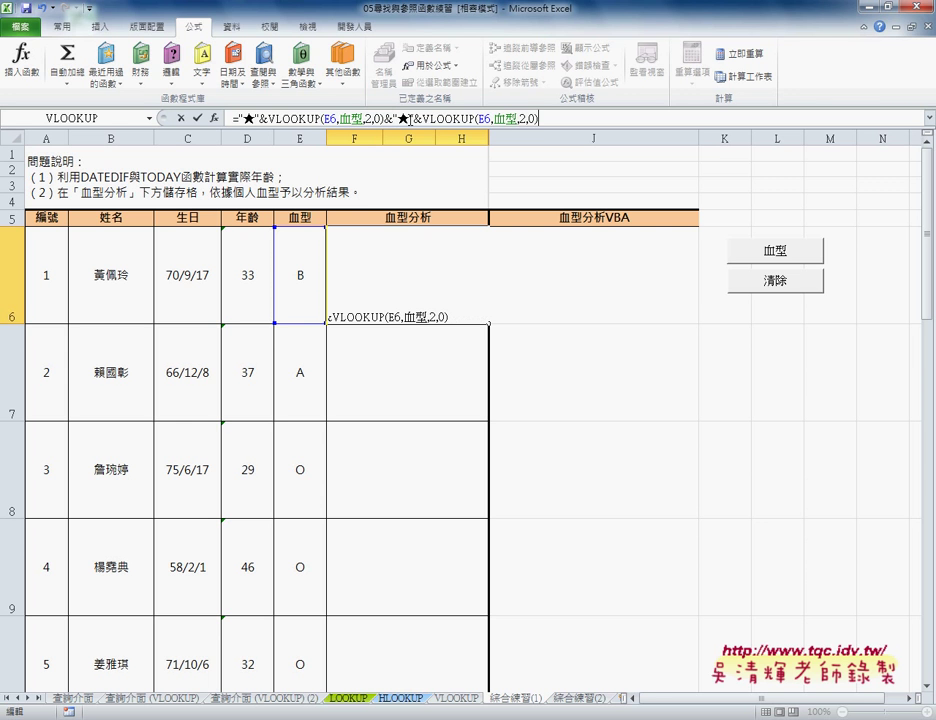
double_click(520, 119)
text(3)
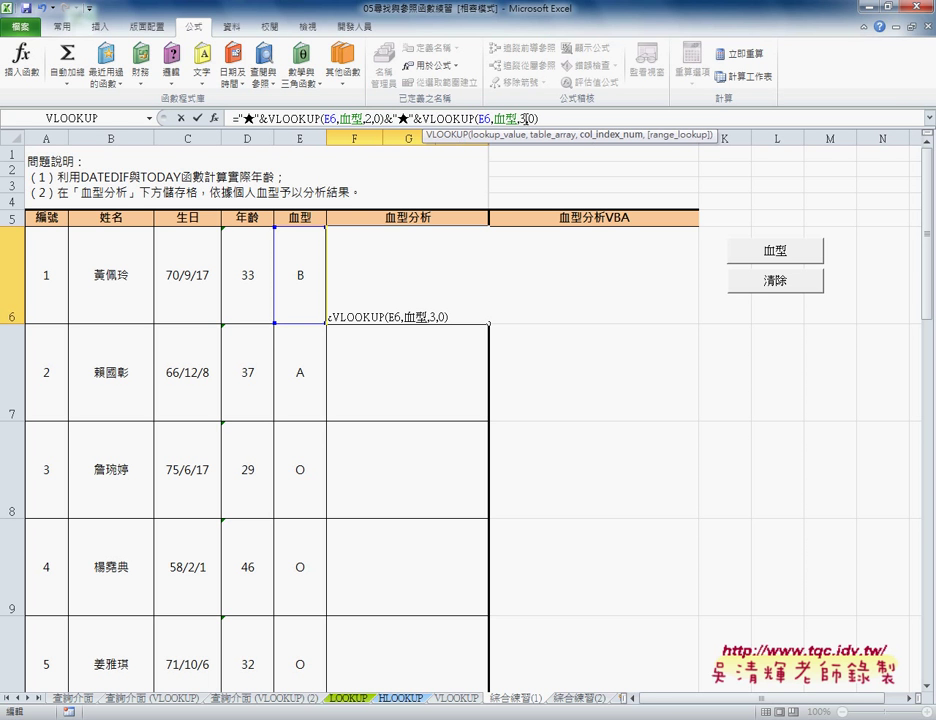
Step: Commit the extended F6 formula and turn on 自動換列 wrap text for F6
click(197, 119)
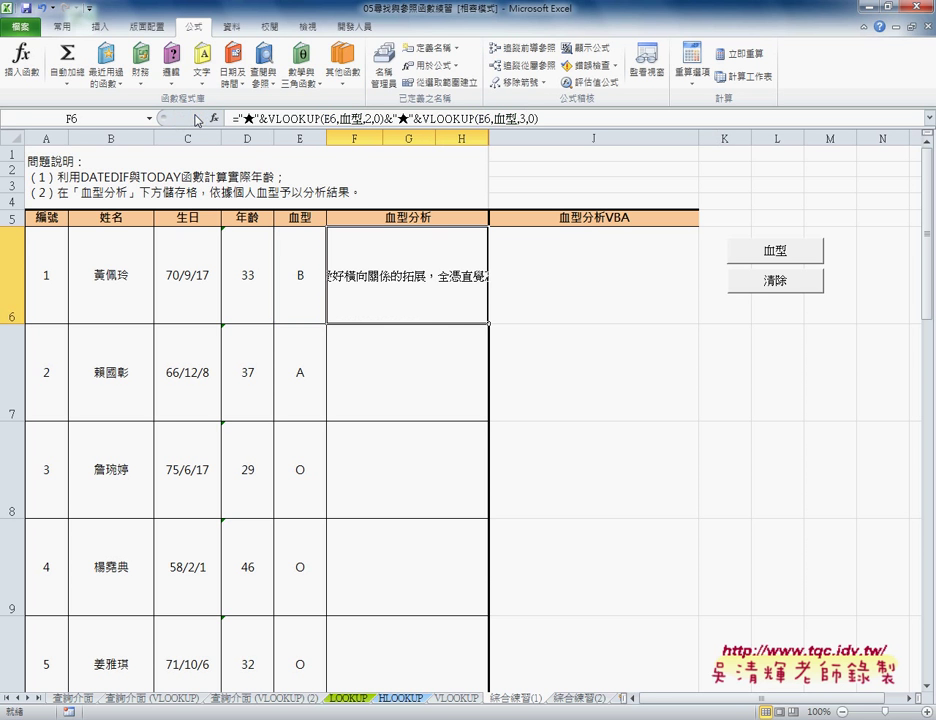
right_click(408, 277)
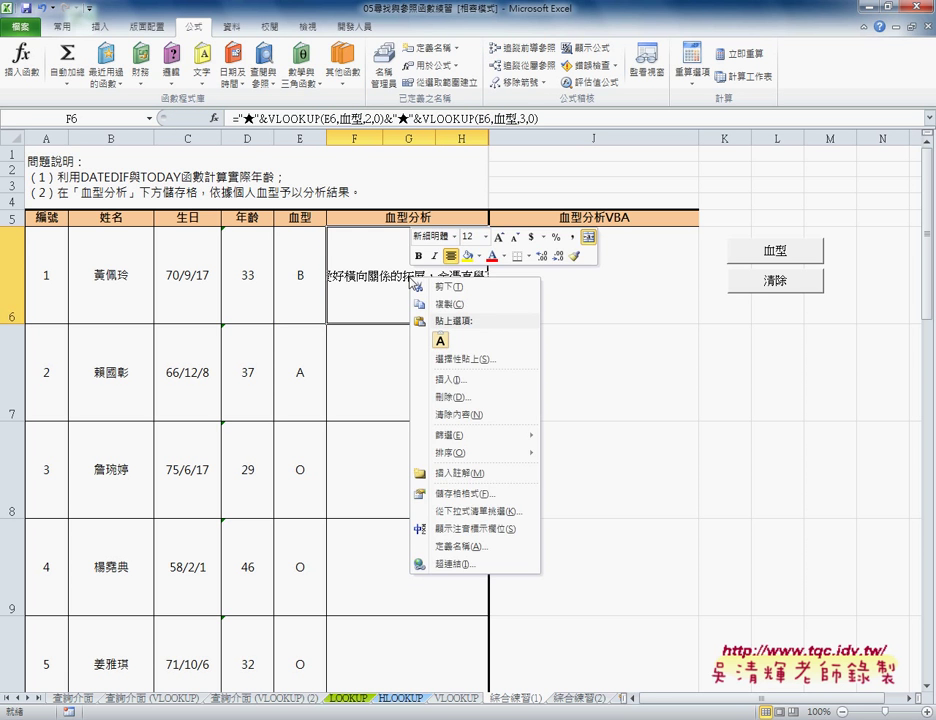
click(463, 492)
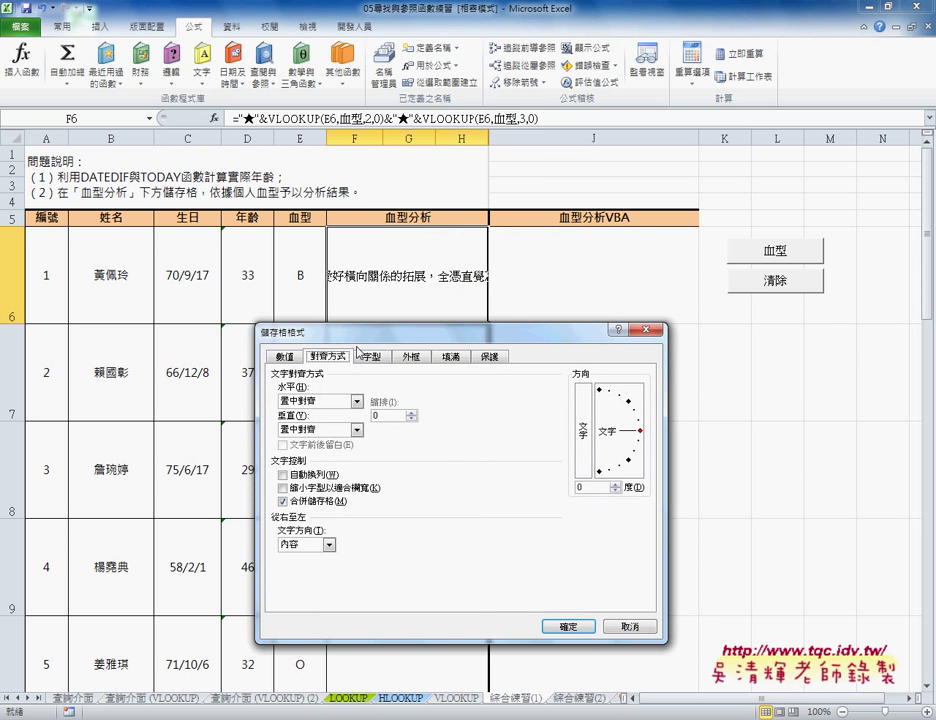
drag(355, 361, 558, 241)
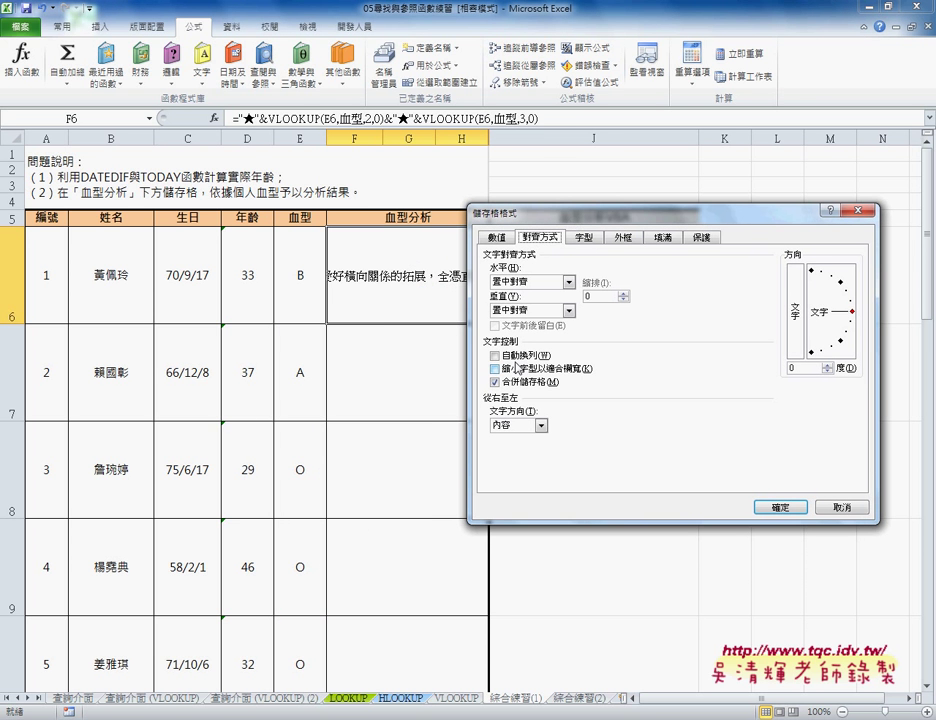
click(515, 358)
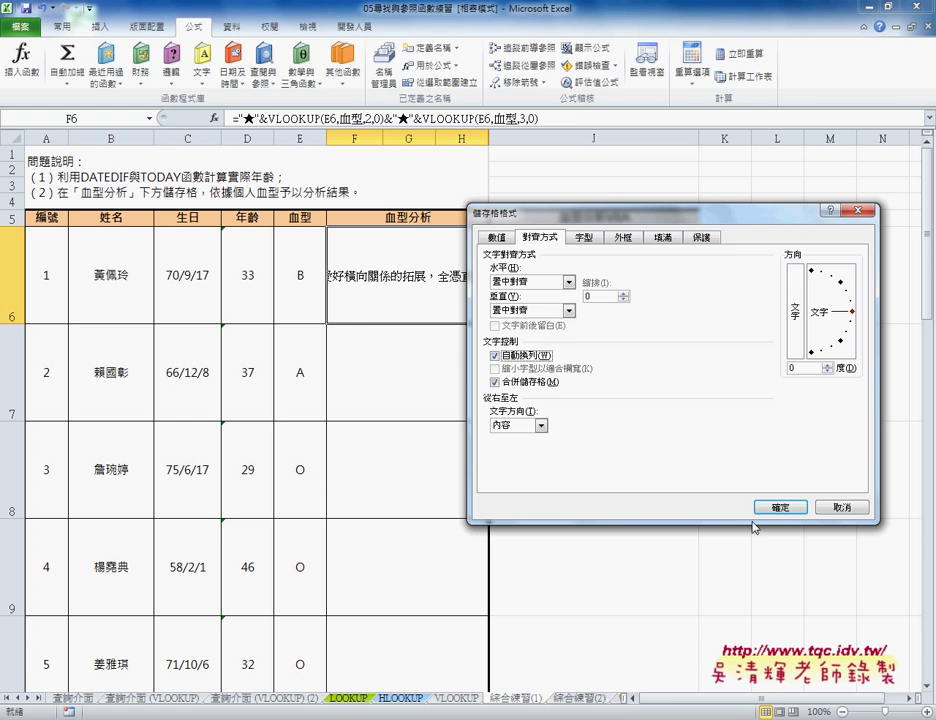
click(783, 507)
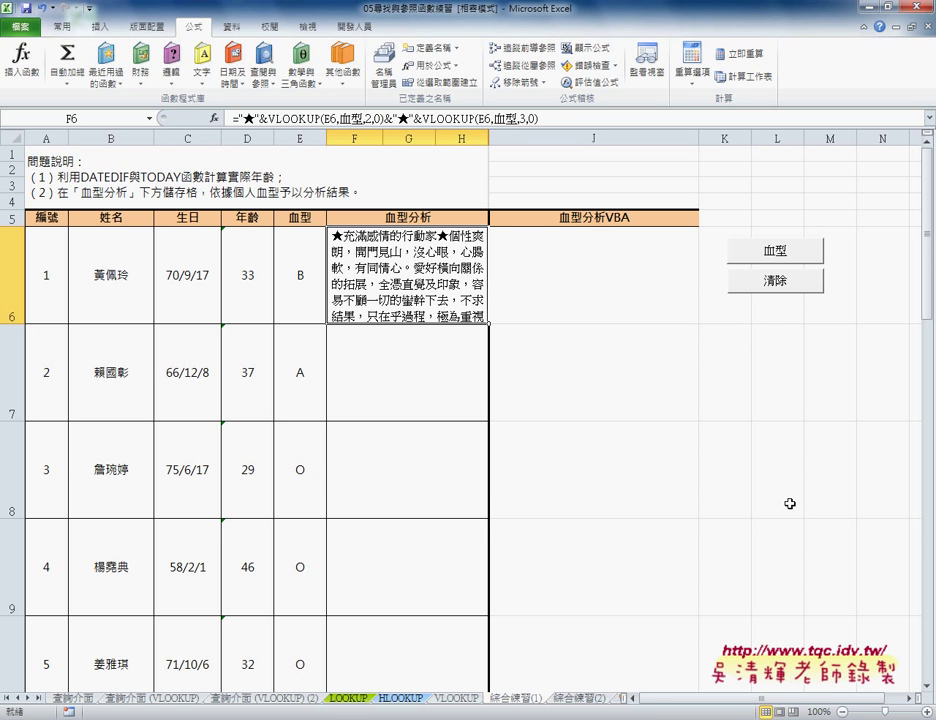
Step: Set the F6 text to 9 pt font size and align it left
click(65, 28)
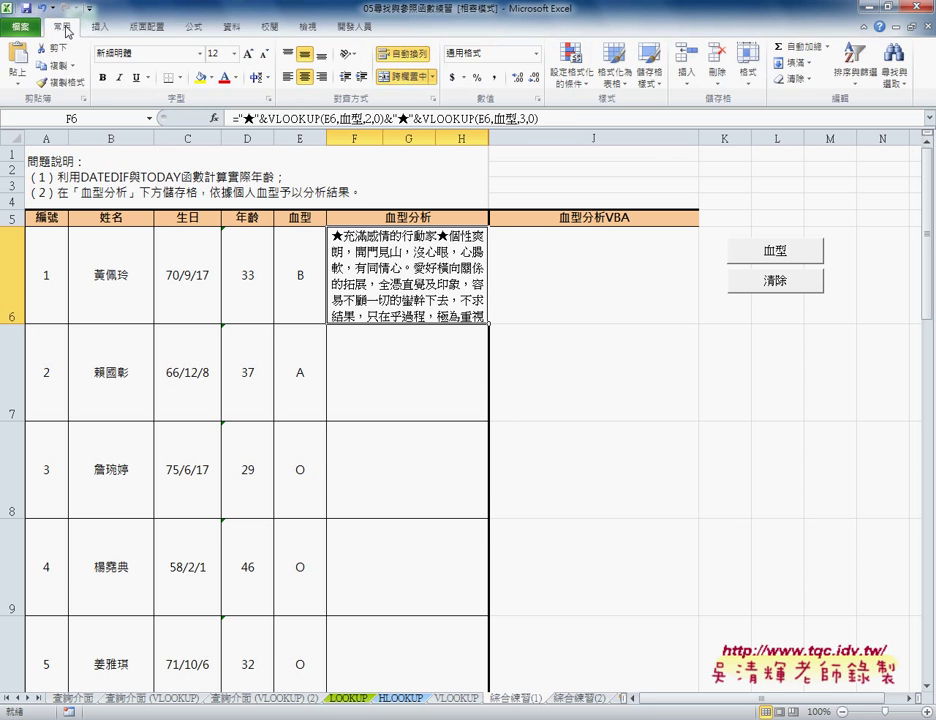
click(234, 53)
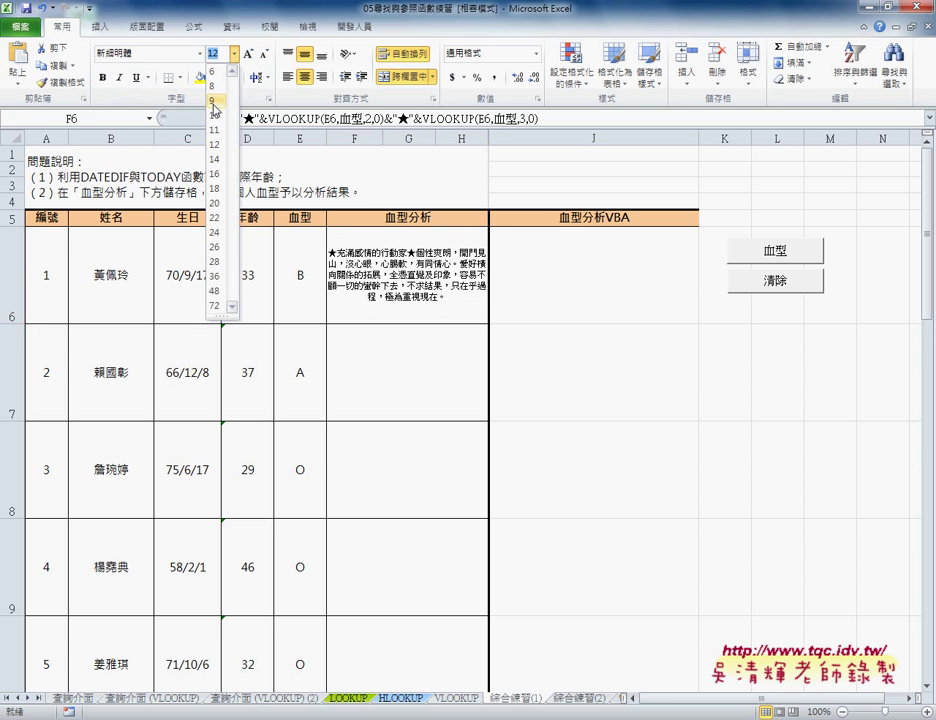
click(213, 101)
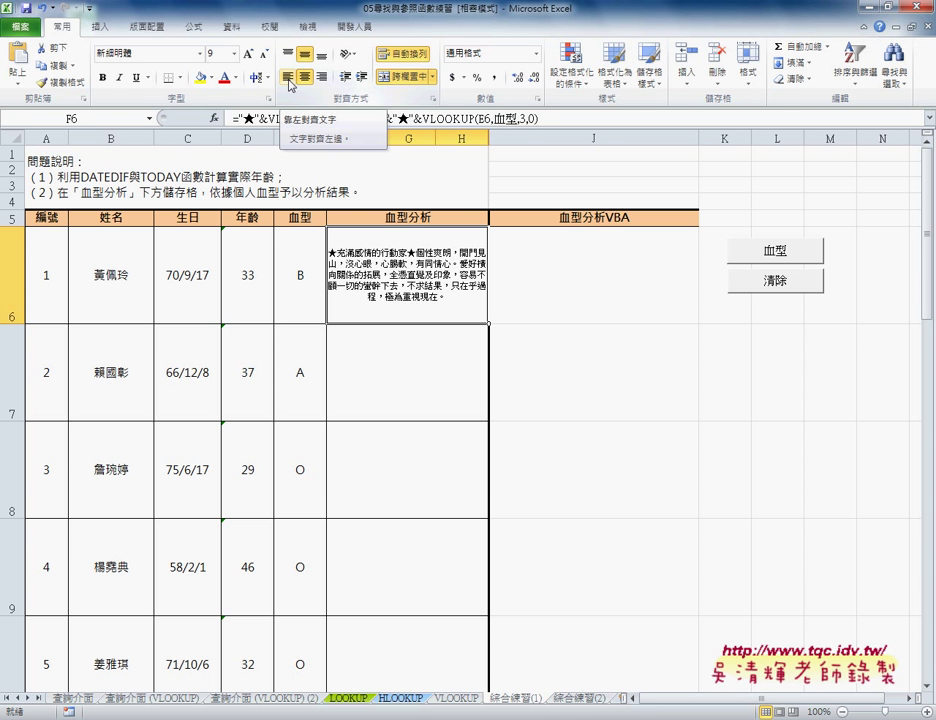
click(289, 78)
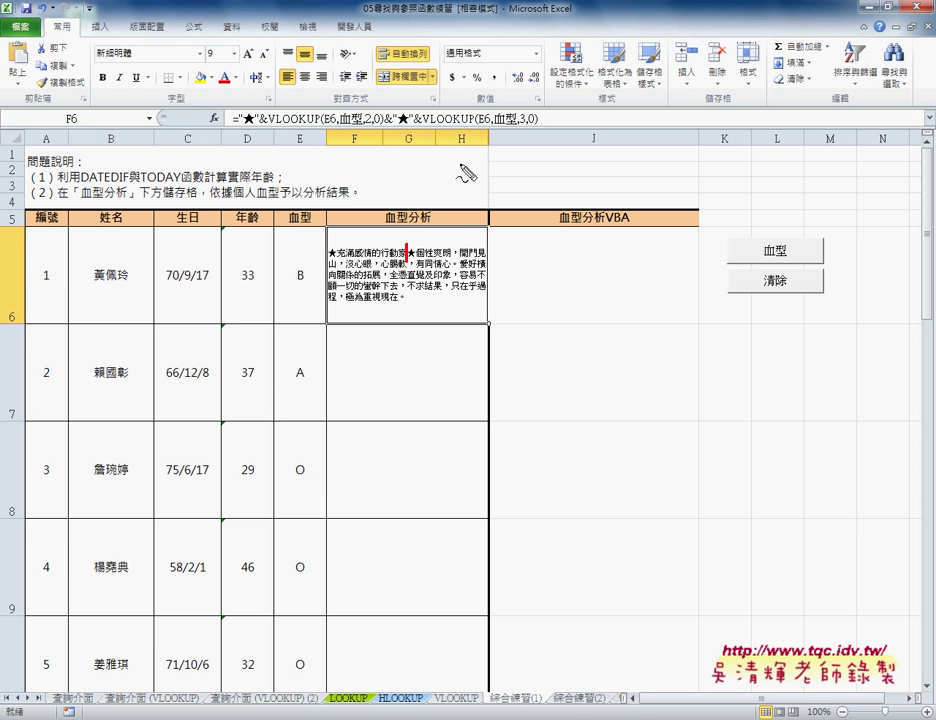
drag(240, 127, 515, 127)
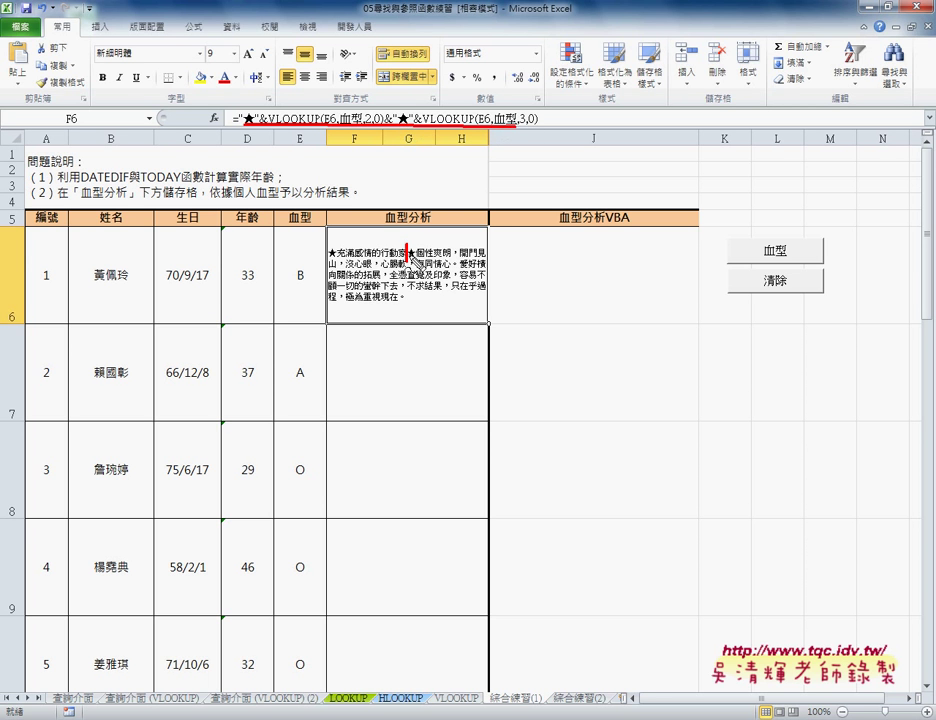
drag(380, 130, 390, 236)
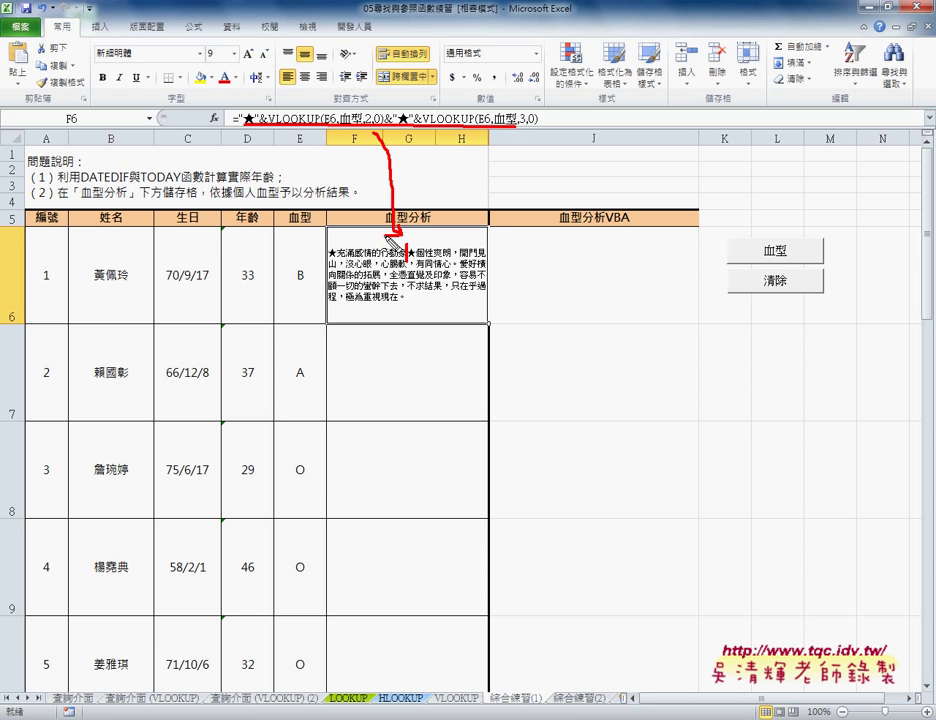
key(Escape)
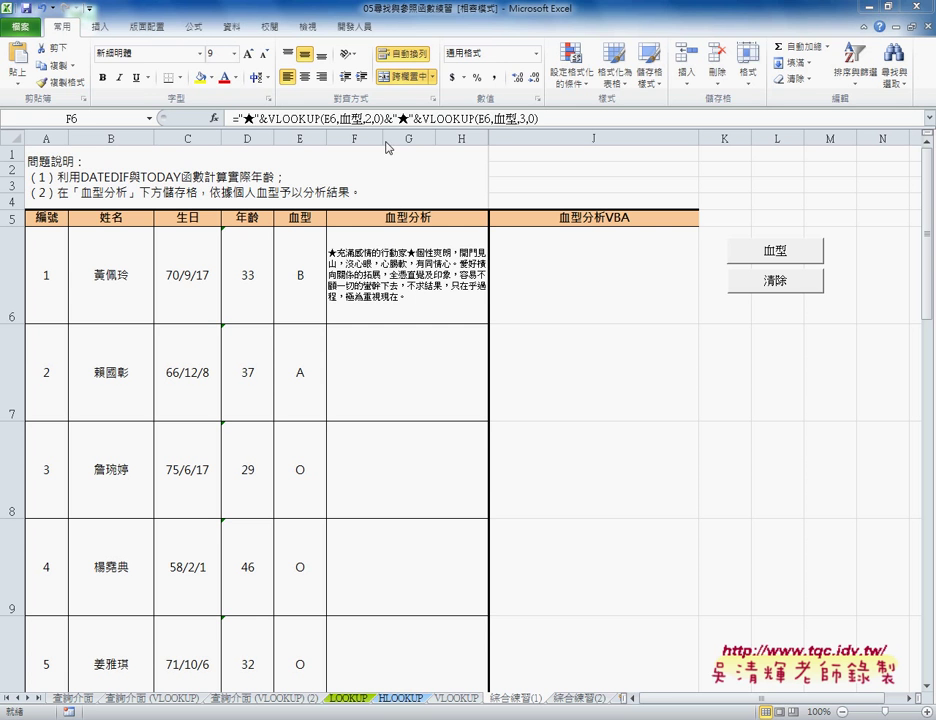
Step: While editing F6, pick the CHAR function from category 全部 in Insert Function
click(393, 119)
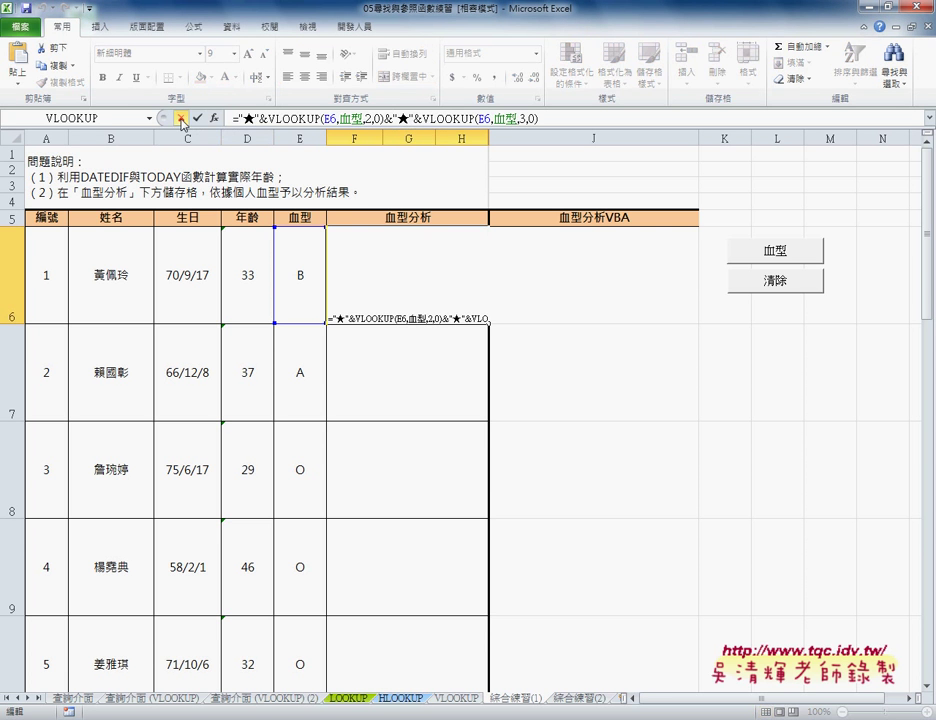
click(149, 119)
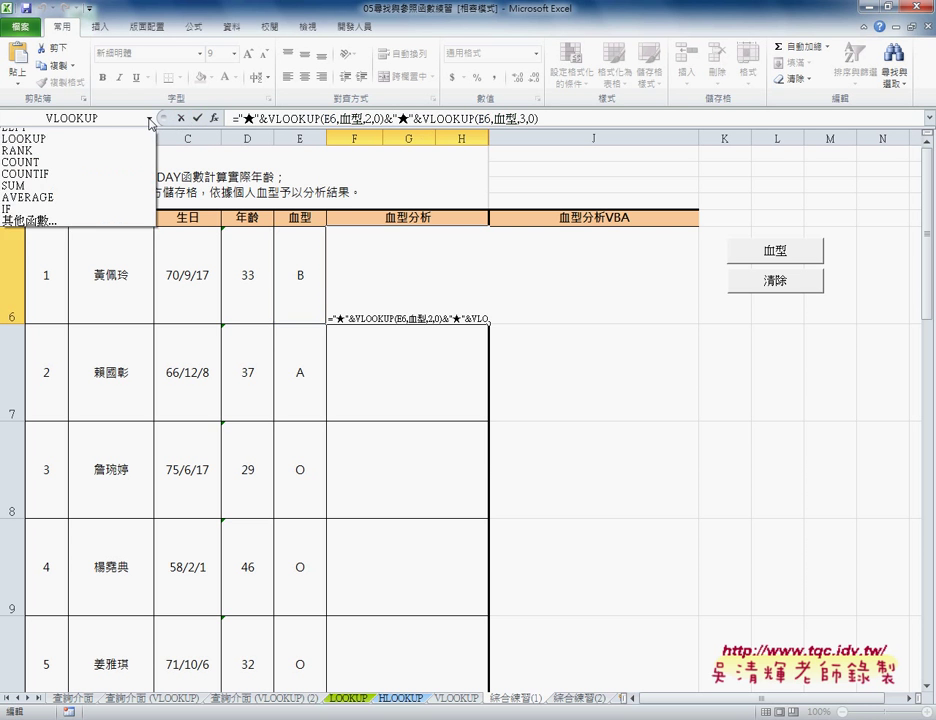
click(138, 253)
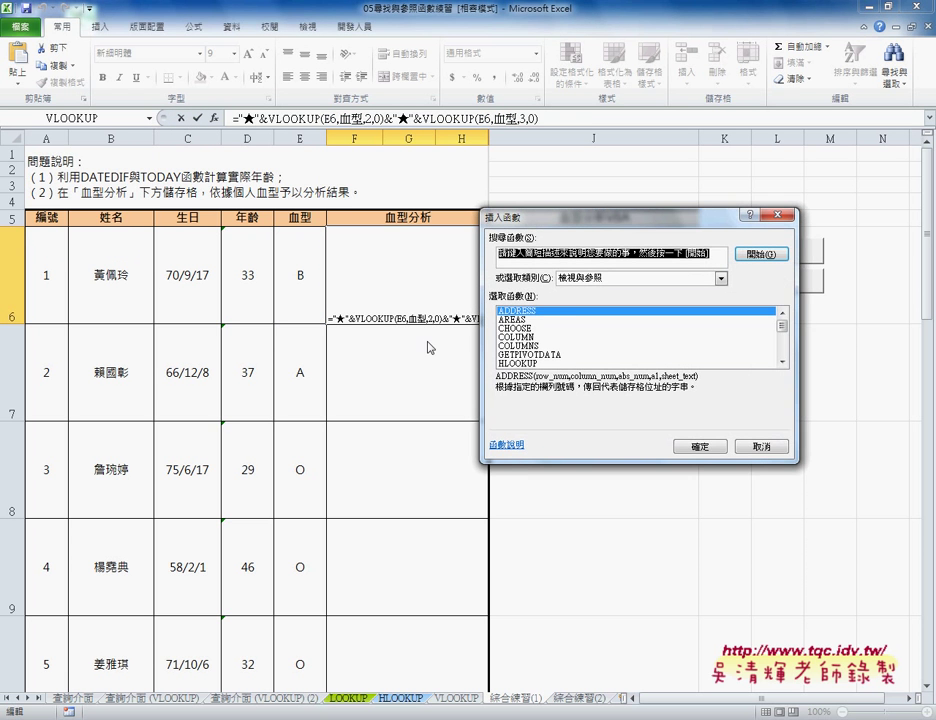
click(585, 278)
click(581, 299)
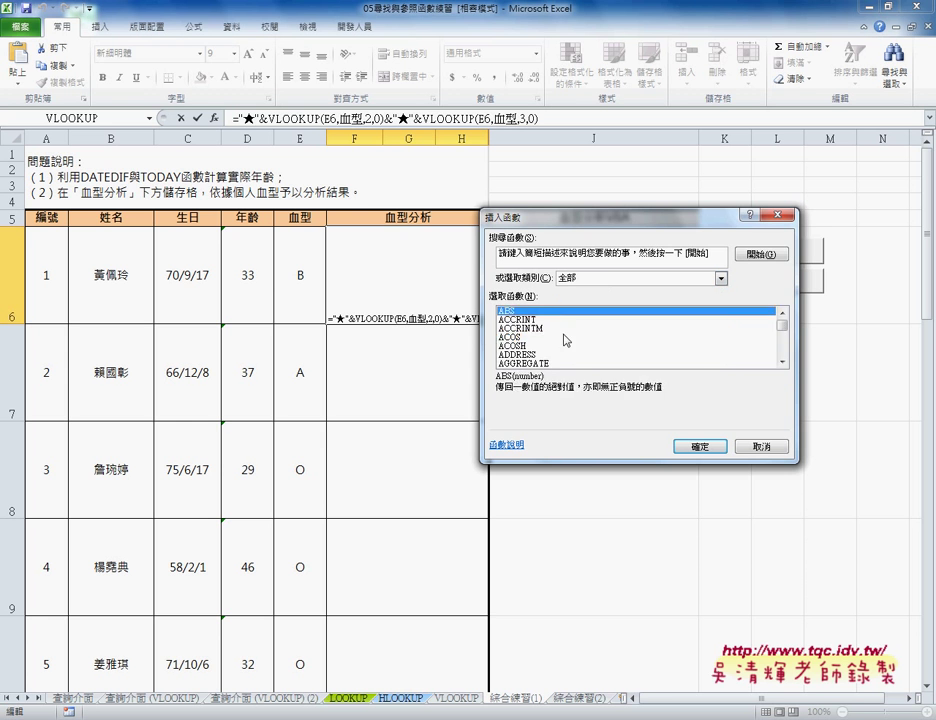
click(564, 338)
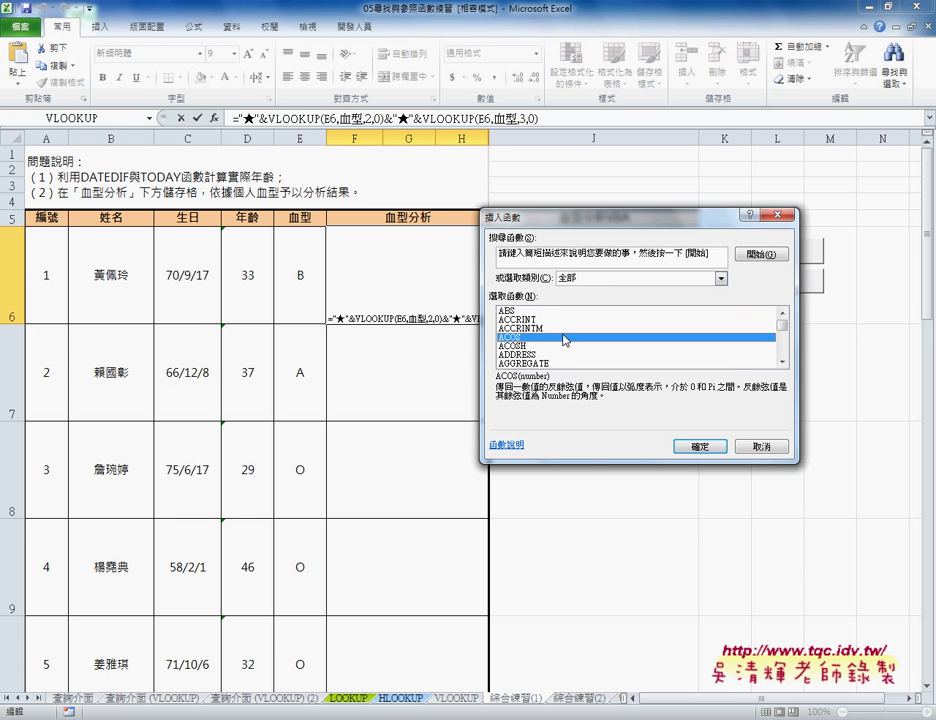
key(c)
key(h)
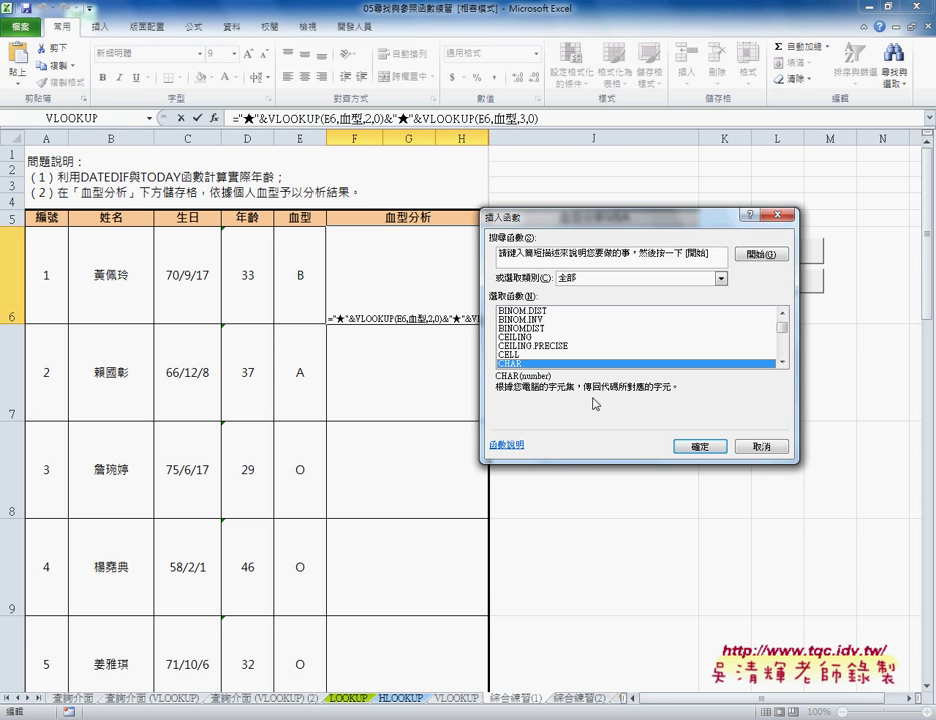
Step: Insert CHAR(10) and add the missing quote and & so &CHAR(10)& joins both ★ lookups
click(700, 447)
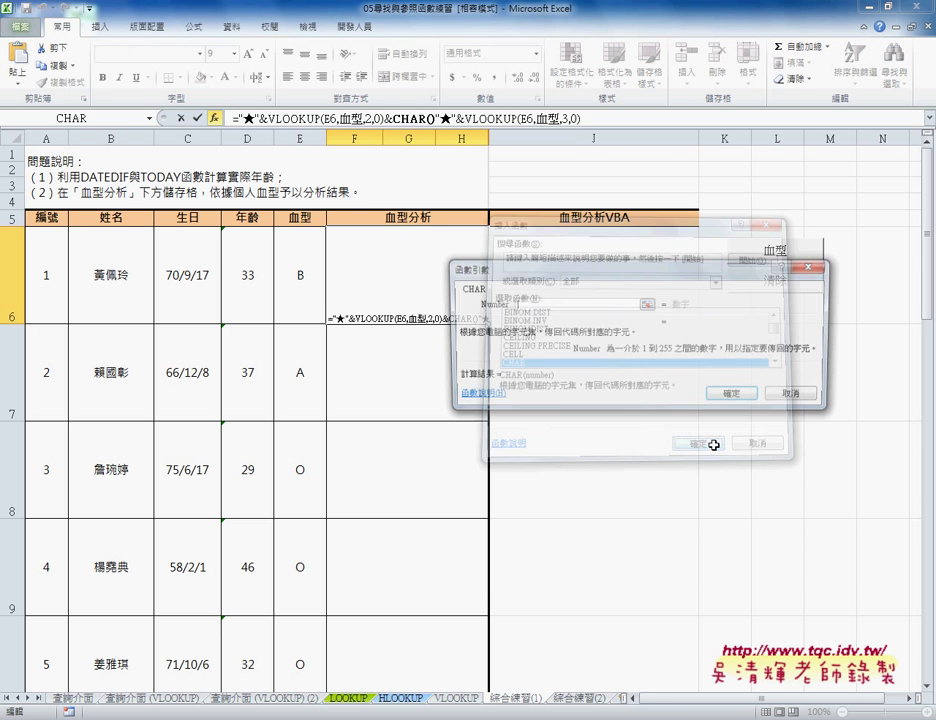
text(10)
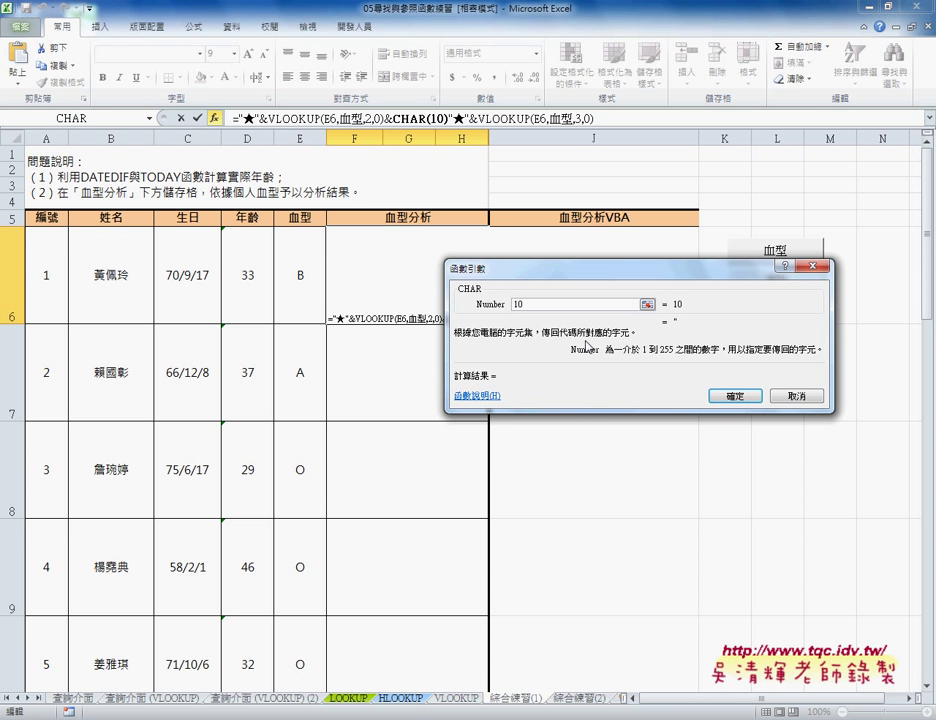
click(736, 396)
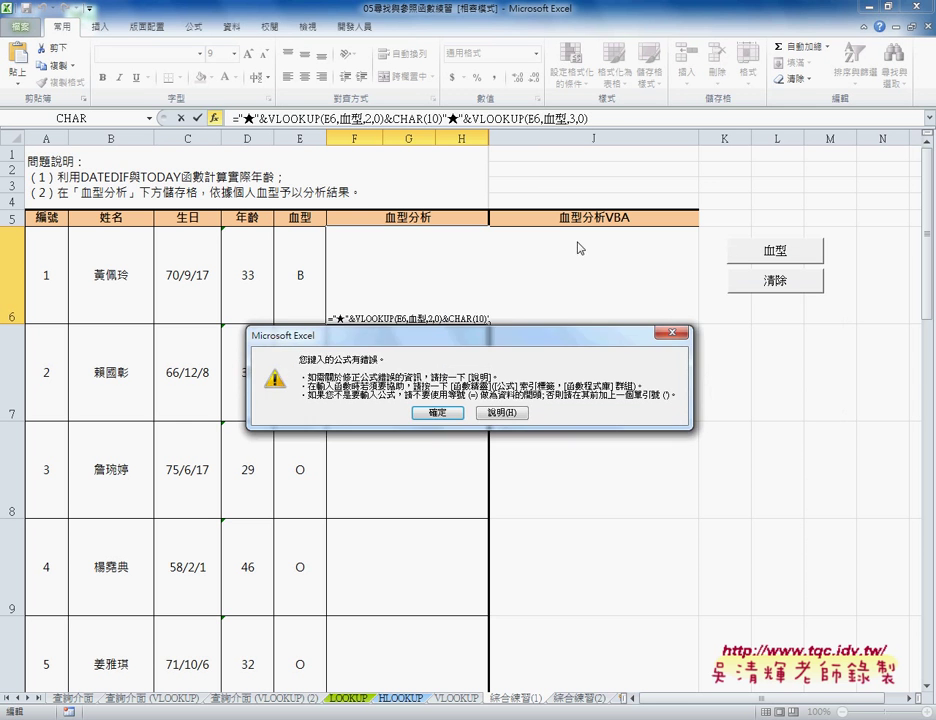
click(437, 412)
click(443, 119)
text(")
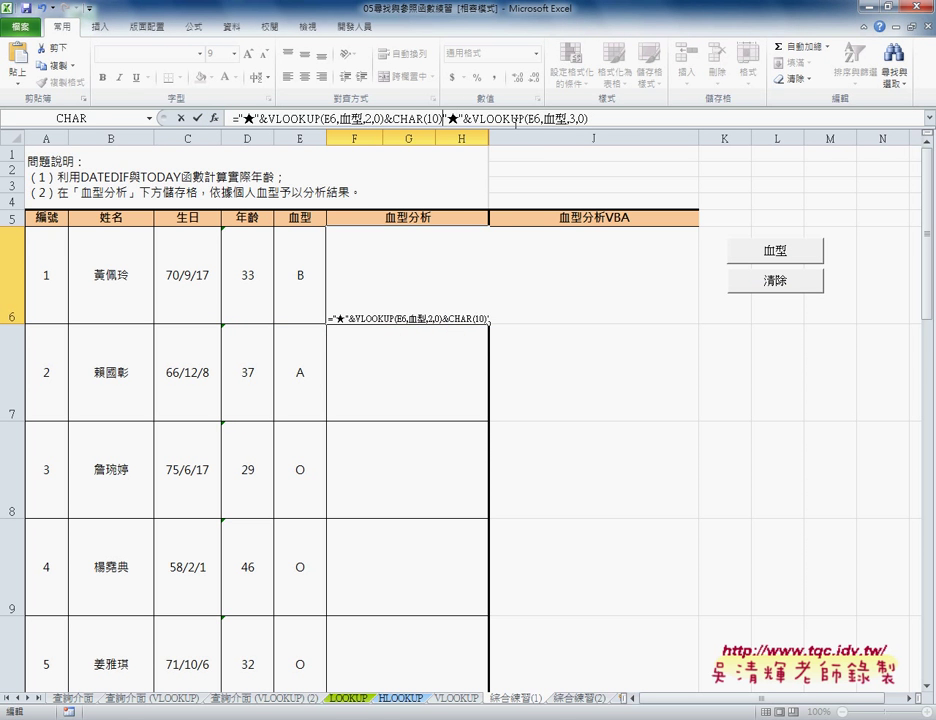
click(444, 119)
text(&)
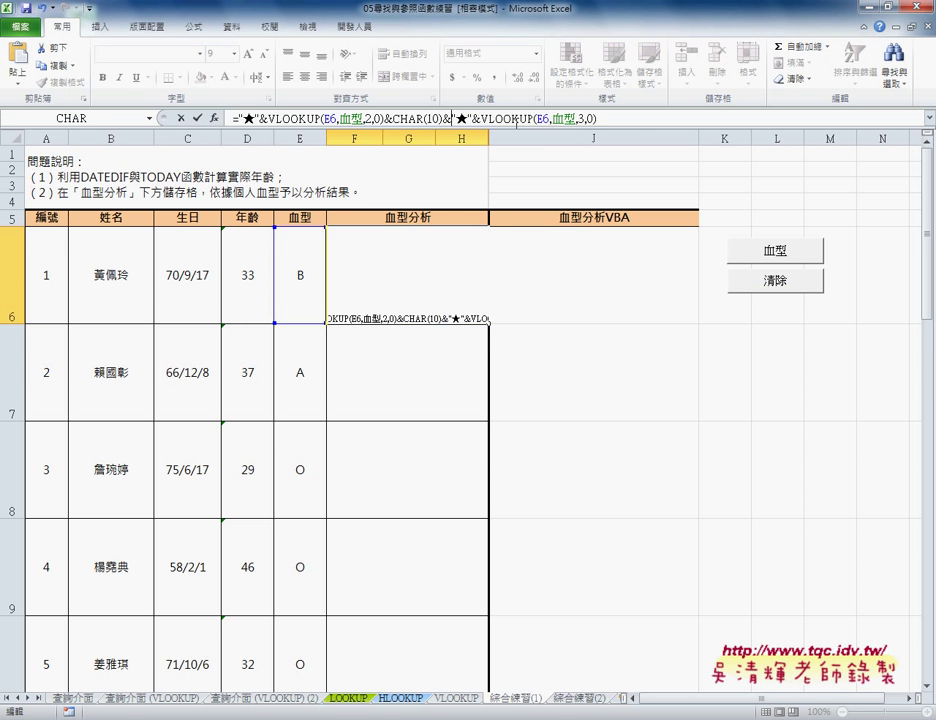
drag(451, 119, 386, 119)
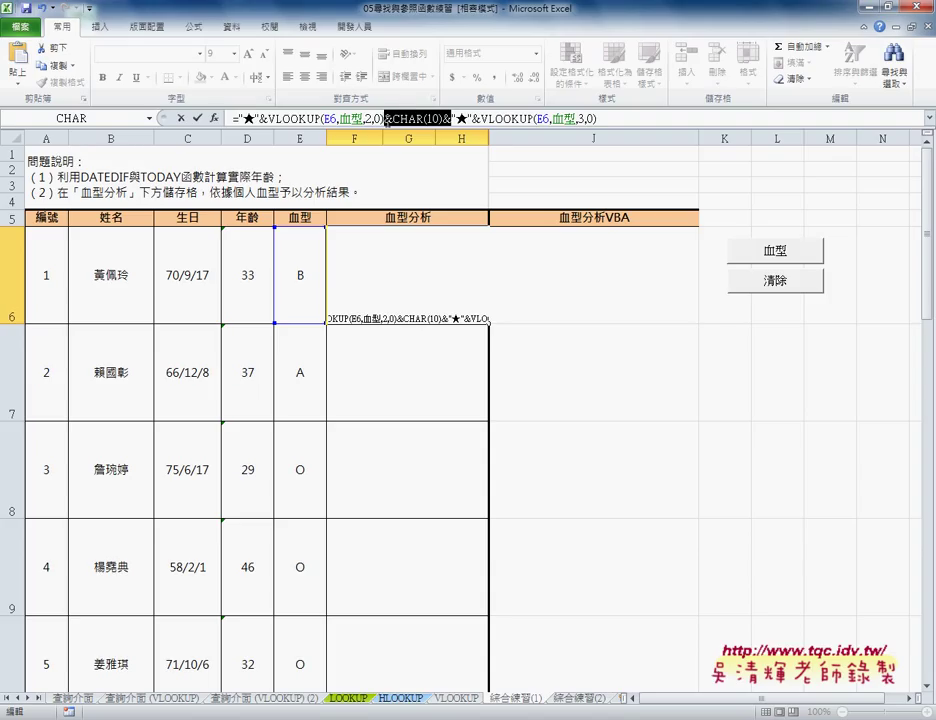
Step: Commit F6's formula and mark the line break and CHAR(10) with the pen
click(199, 119)
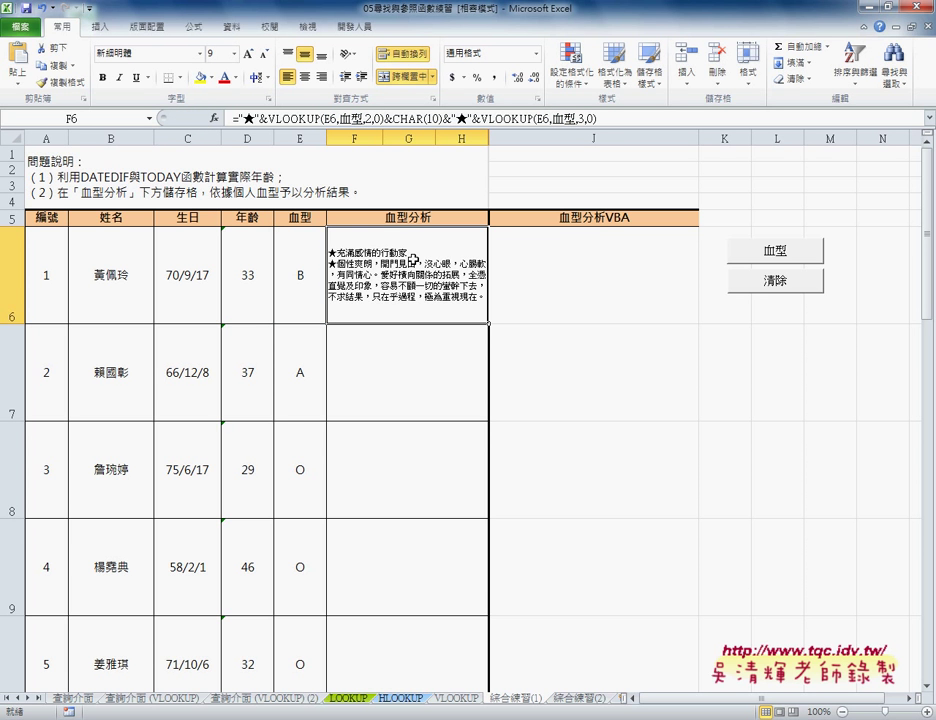
mouse_move(413, 243)
mouse_down()
mouse_move(411, 265)
mouse_move(410, 245)
mouse_up()
drag(392, 126, 440, 127)
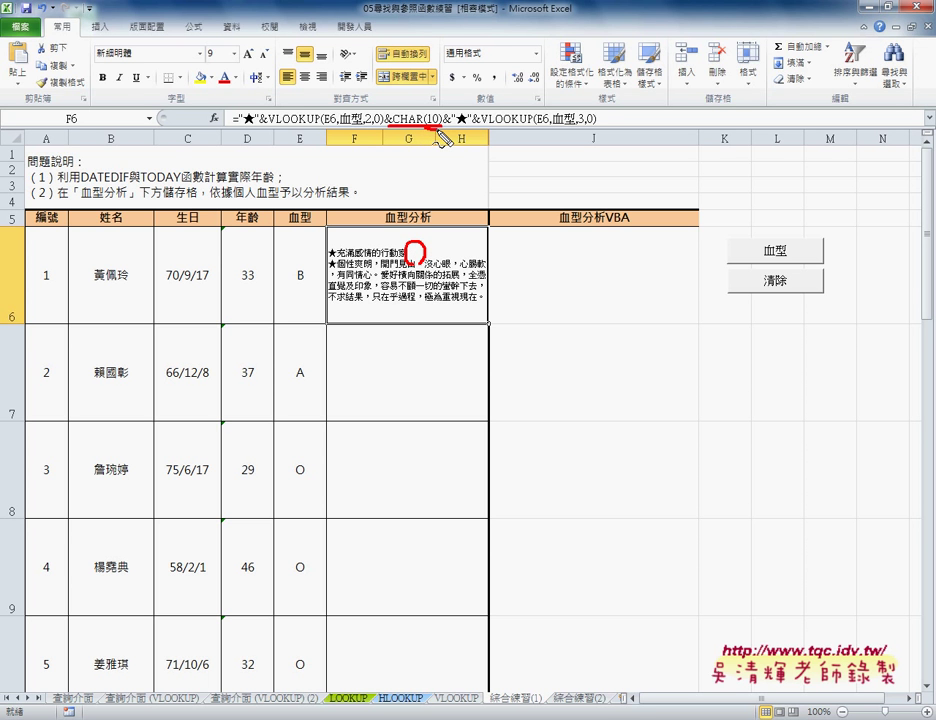